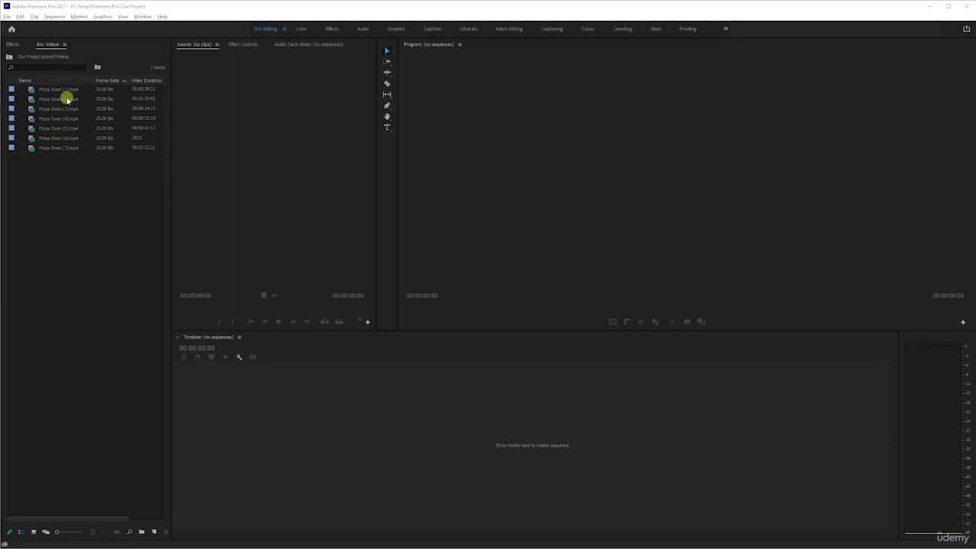
Drag Pizza Oven (1).mp4 onto the empty timeline to build a Pizza Oven (1) sequence.
left_click_drag(53, 89, 314, 430)
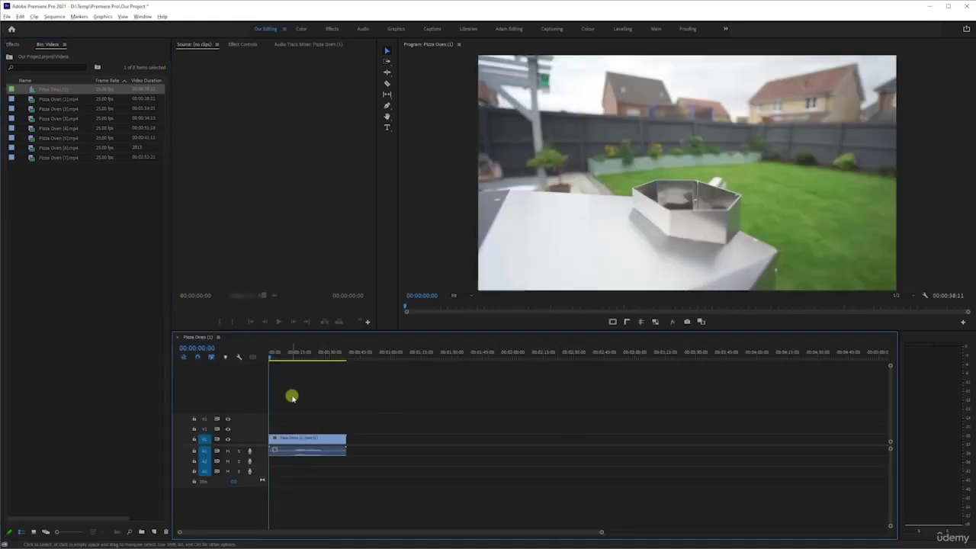
left_click(57, 17)
left_click(67, 28)
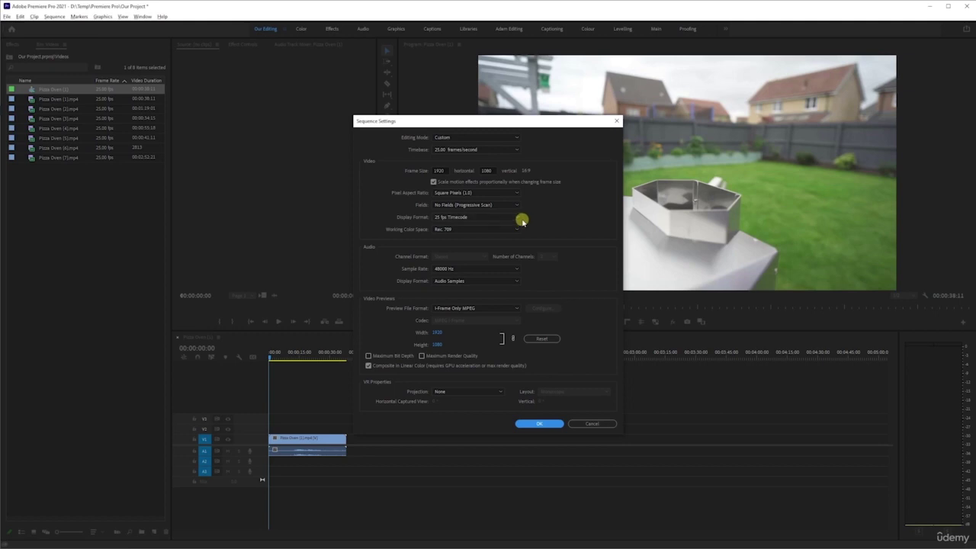
left_click(603, 424)
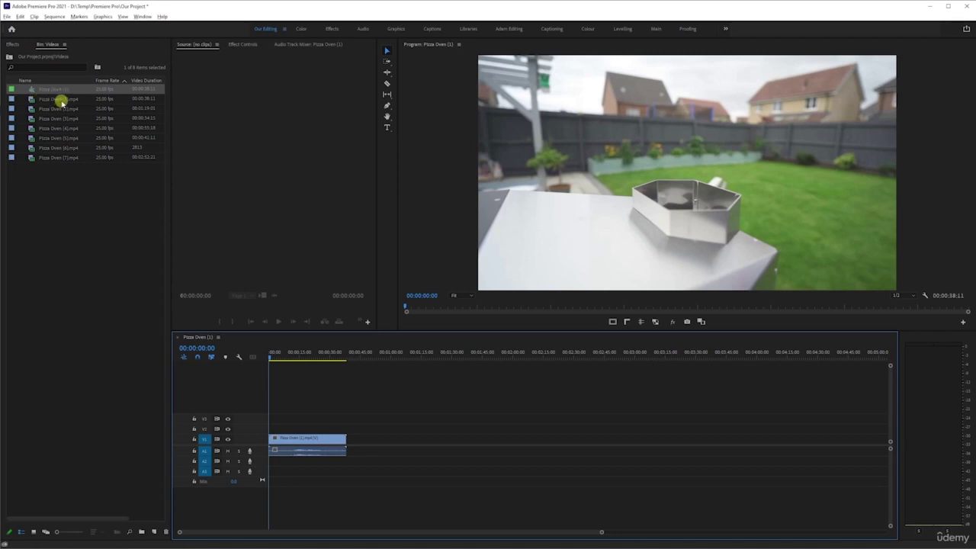
Clear the bin selection, maximize the Videos bin with the ` key, and enlarge the thumbnails.
mouse_move(61, 103)
left_click(80, 209)
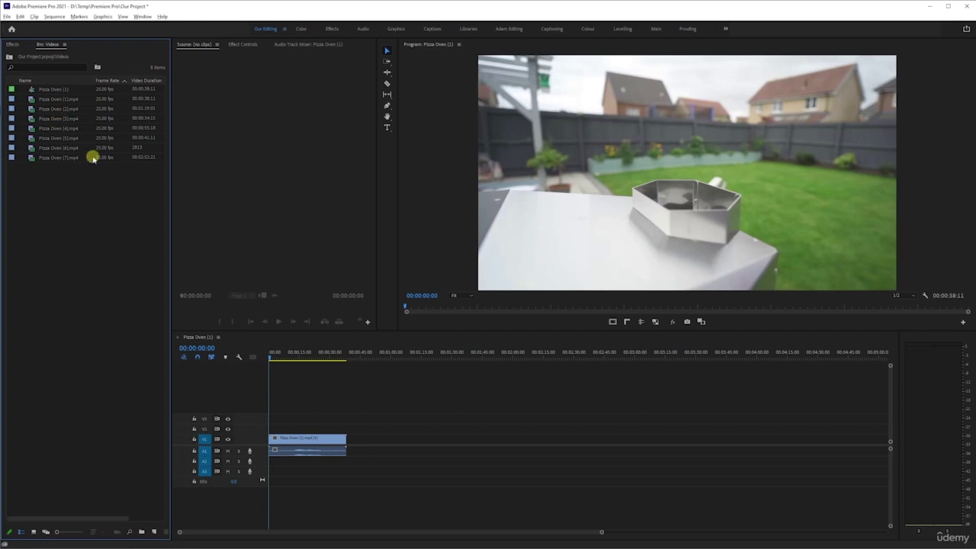
key("grave")
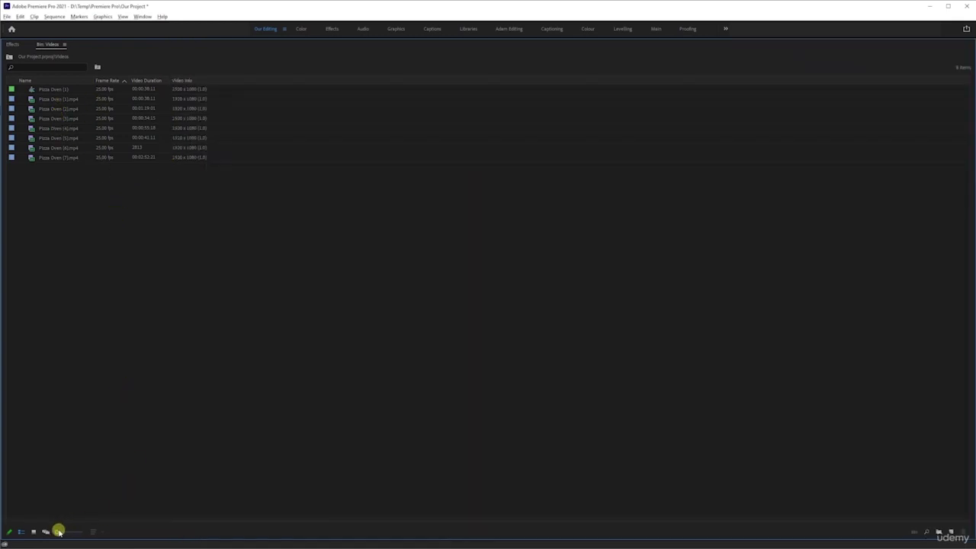
left_click_drag(57, 532, 96, 534)
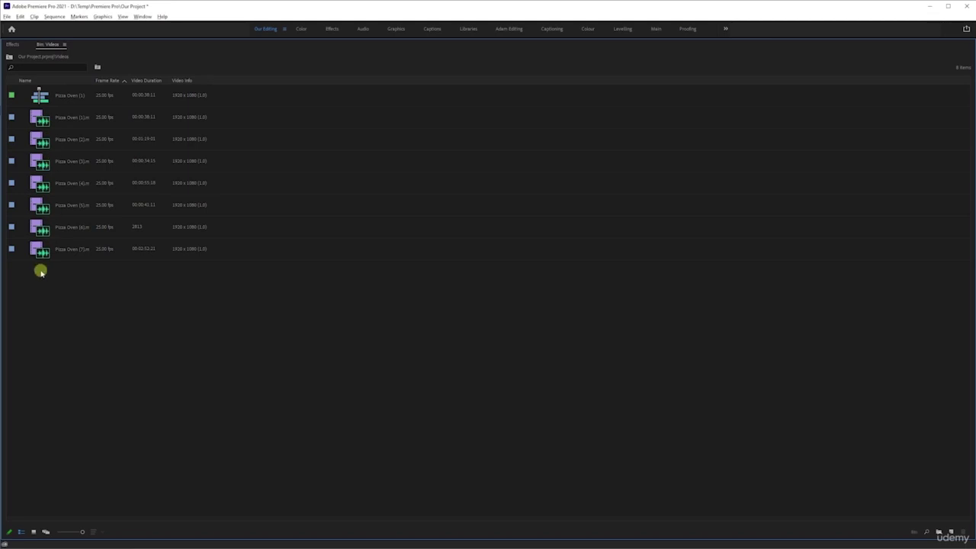
Select the Pizza Oven (1) clip and sequence, and adjust the Name column width.
left_click(65, 116)
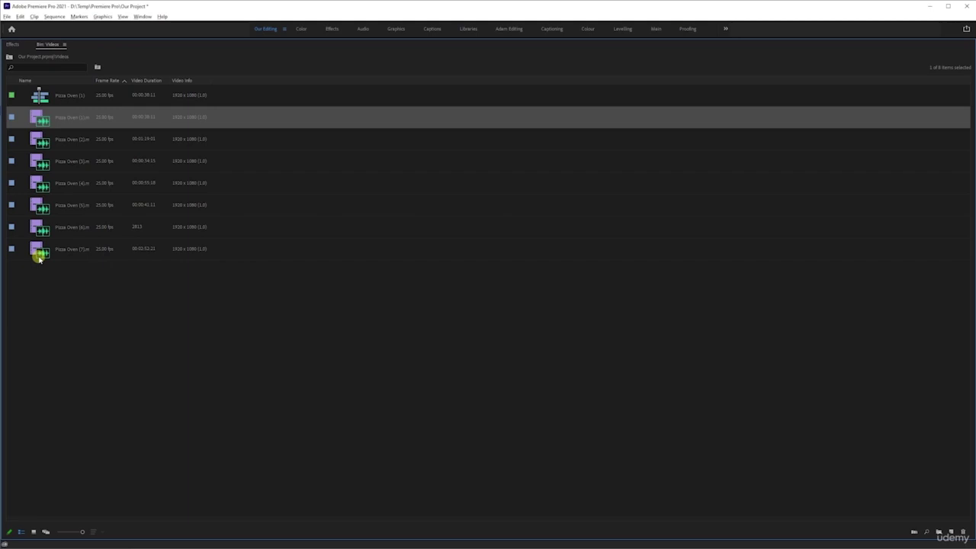
left_click(42, 97)
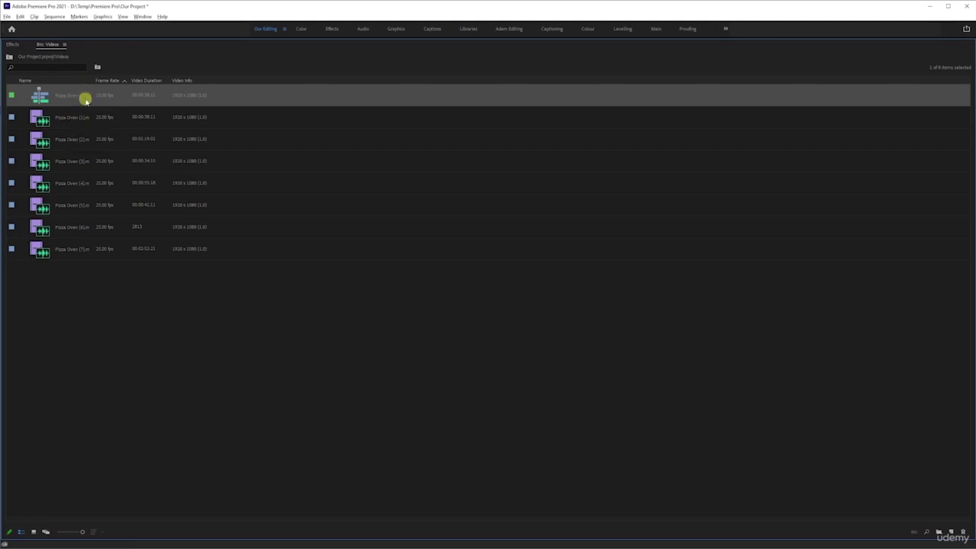
left_click_drag(93, 80, 100, 79)
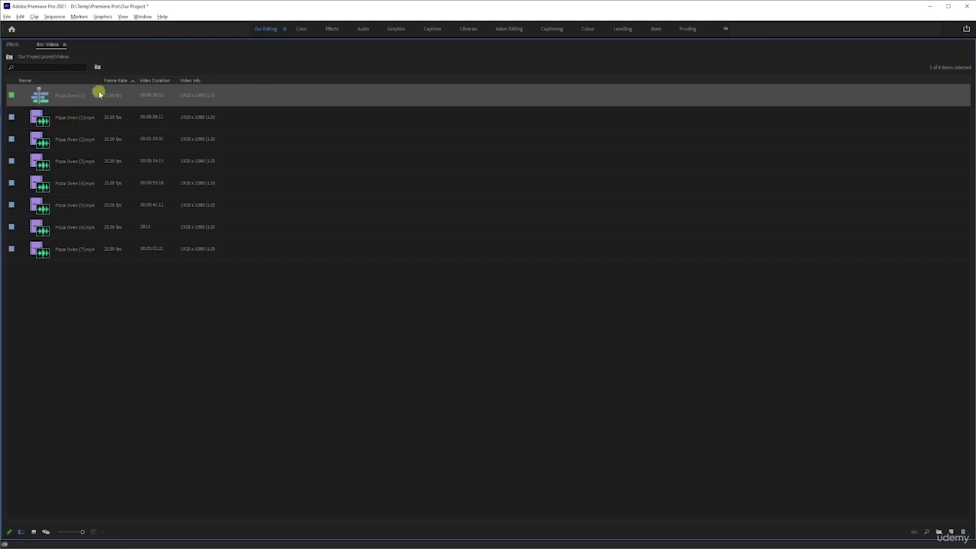
left_click_drag(100, 80, 92, 82)
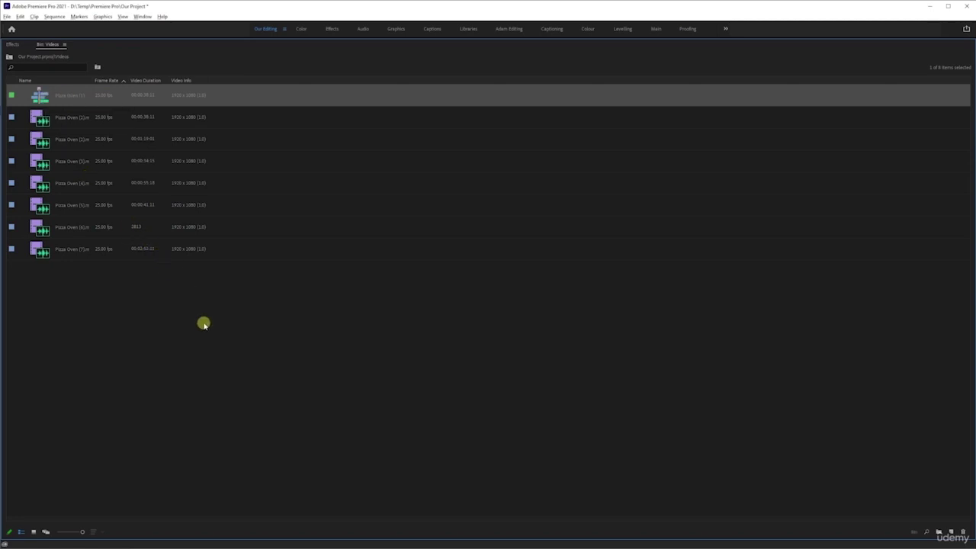
Restore the normal bin layout and list view, then undo twice to delete the Pizza Oven (1) sequence.
key("grave")
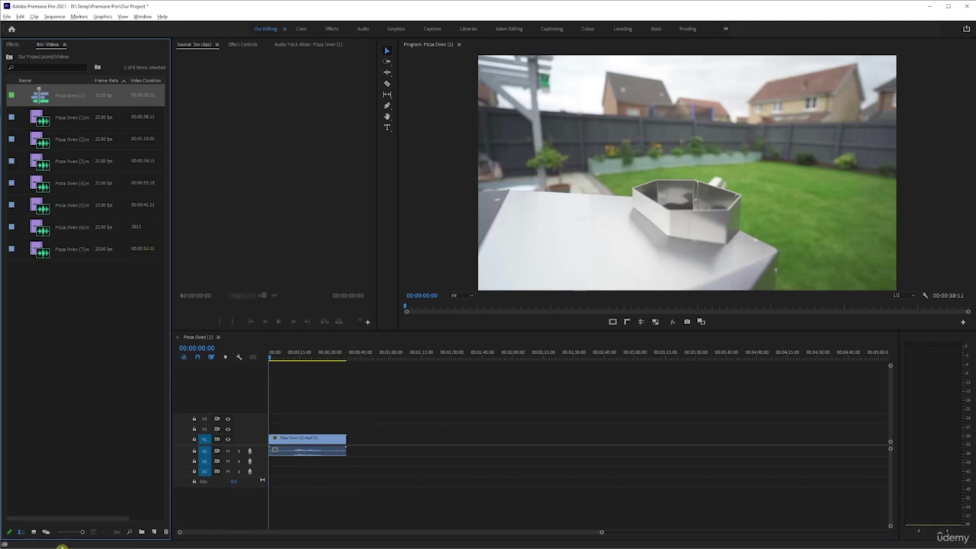
left_click_drag(82, 533, 56, 532)
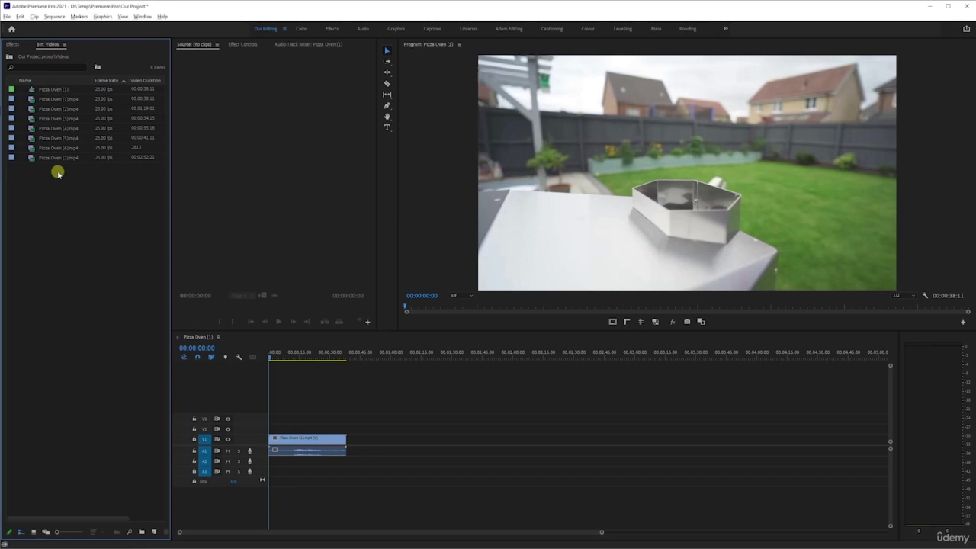
key("ctrl+z")
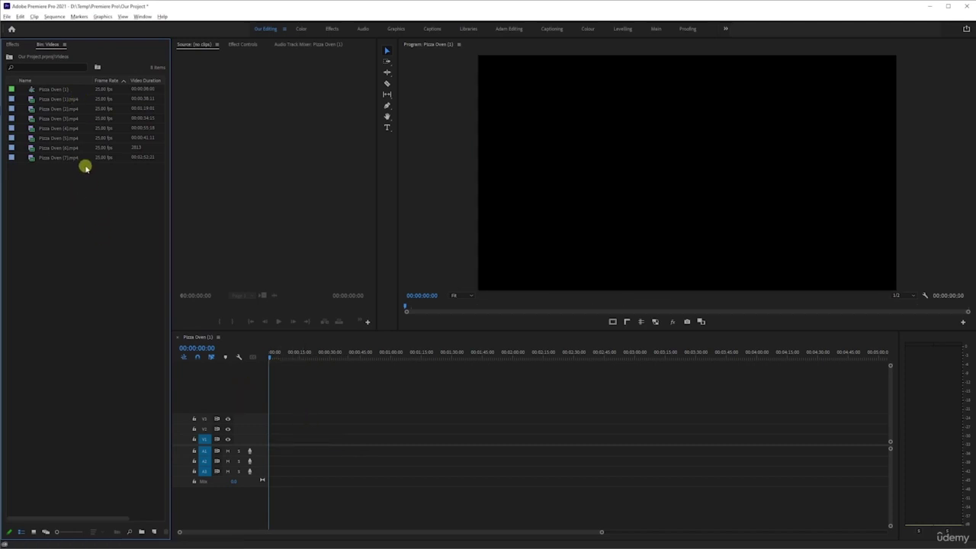
key("ctrl+z")
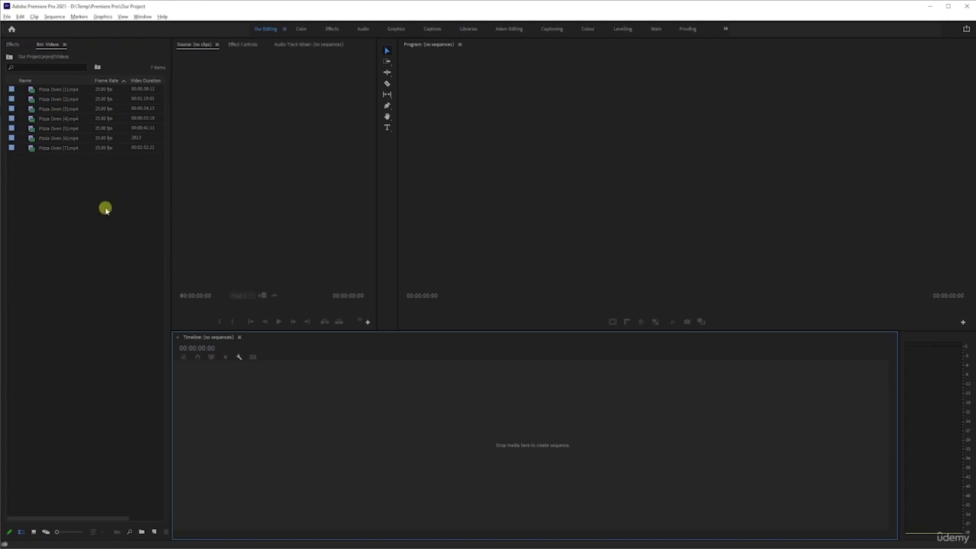
left_click(104, 211)
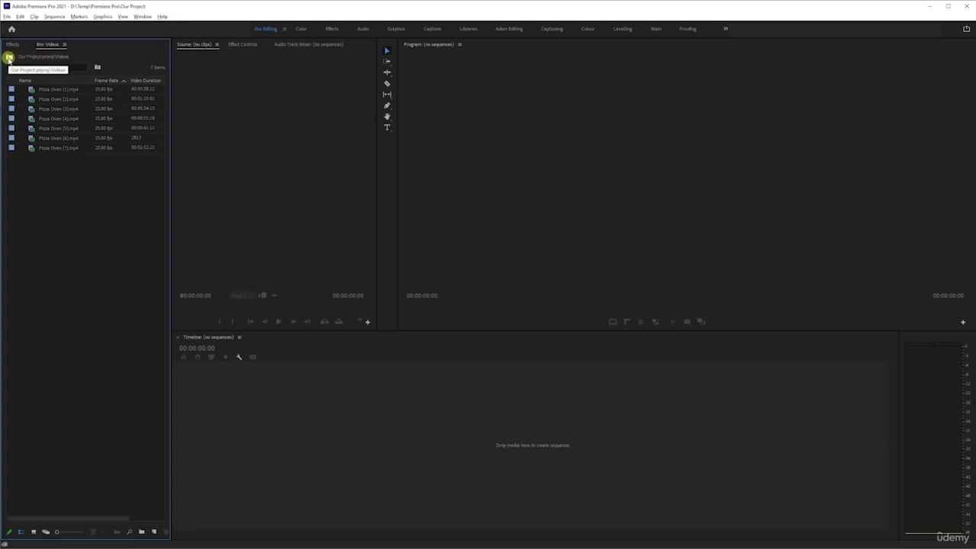
Return to the project's top level, collapse the Videos folder, and look through the File menu.
left_click(8, 59)
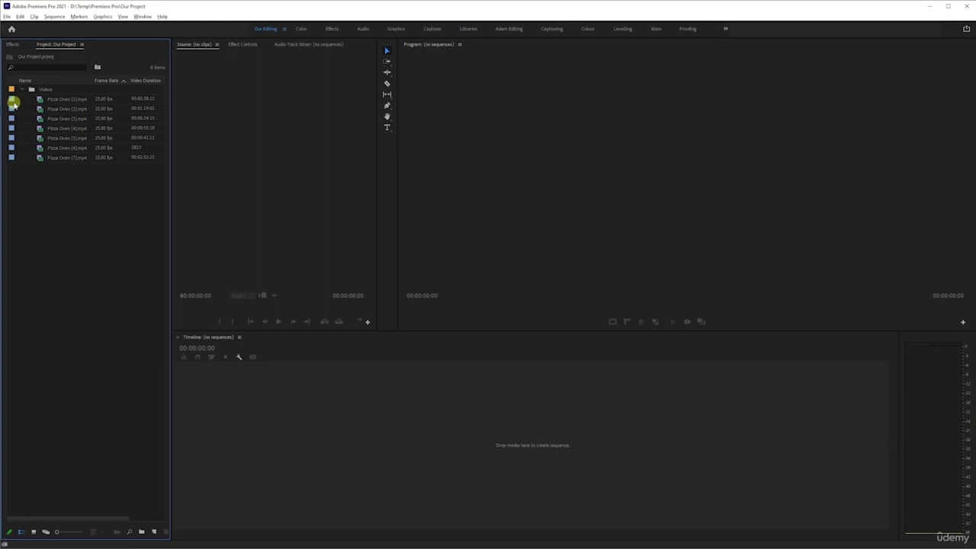
left_click(21, 91)
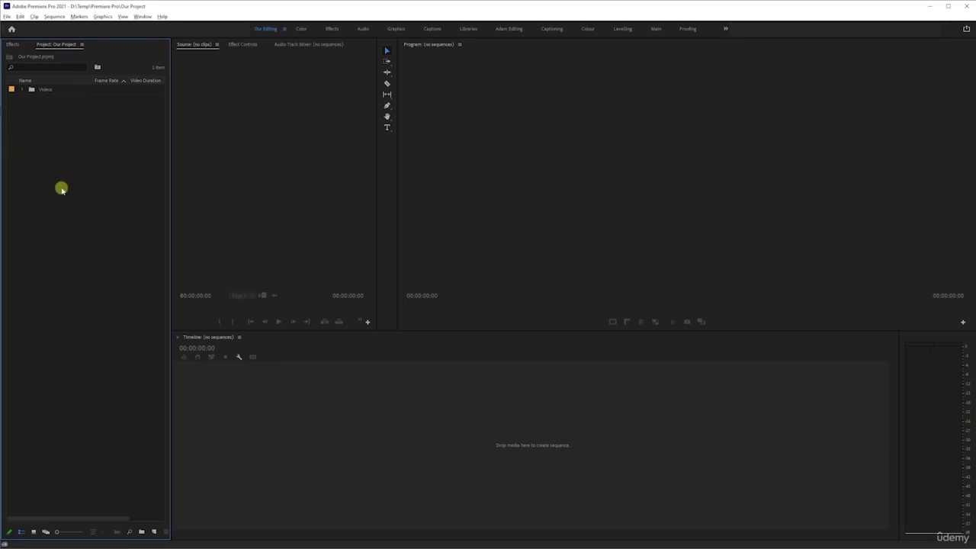
left_click(9, 16)
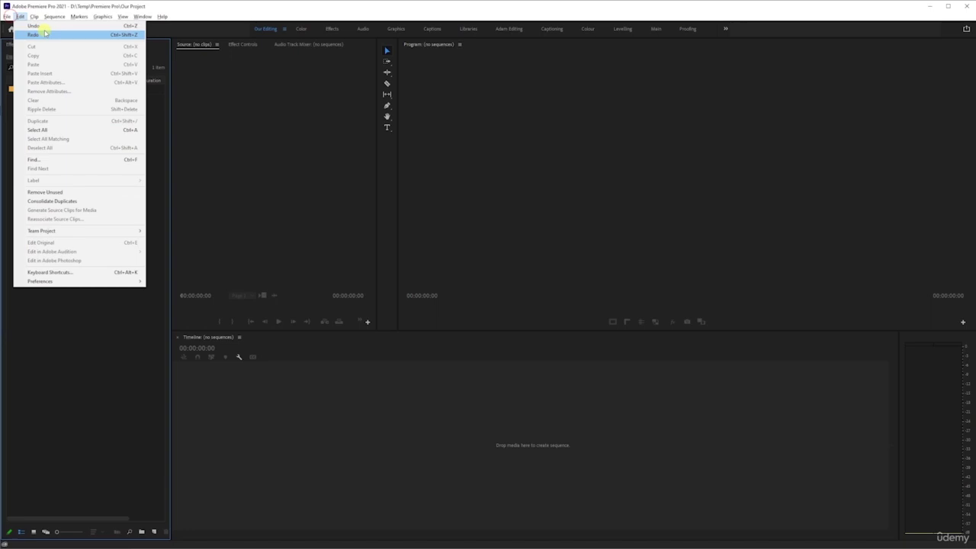
mouse_move(18, 27)
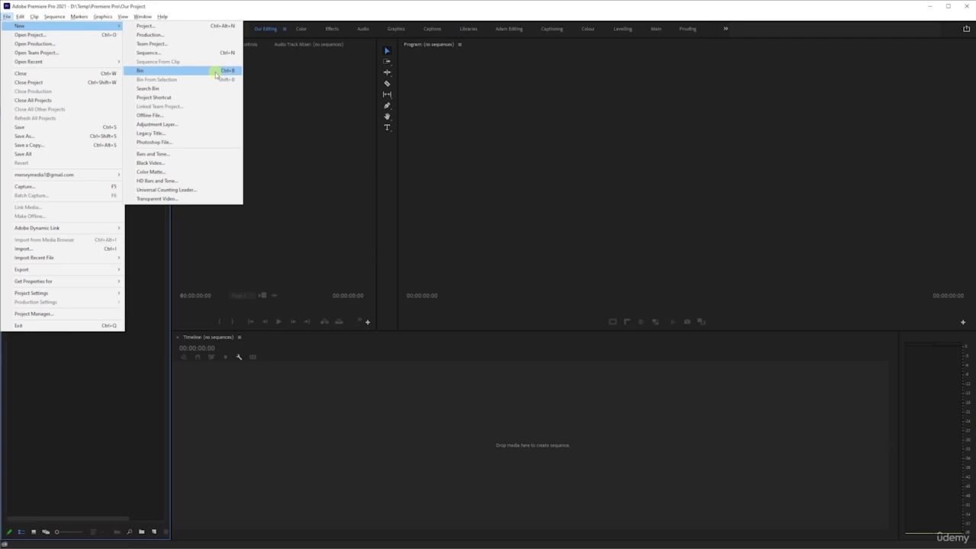
left_click(168, 4)
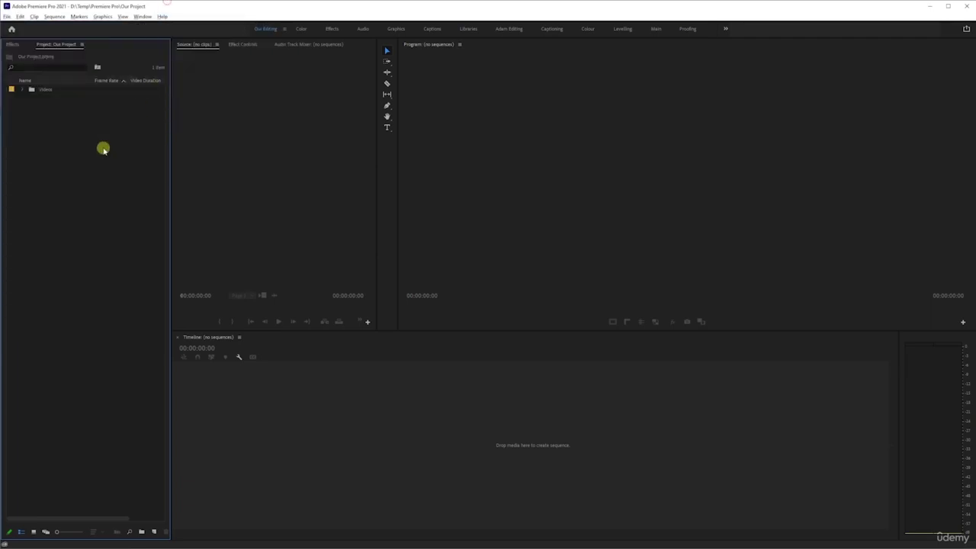
Create a new bin named Sequences, then open the Videos bin to list its clips.
right_click(78, 178)
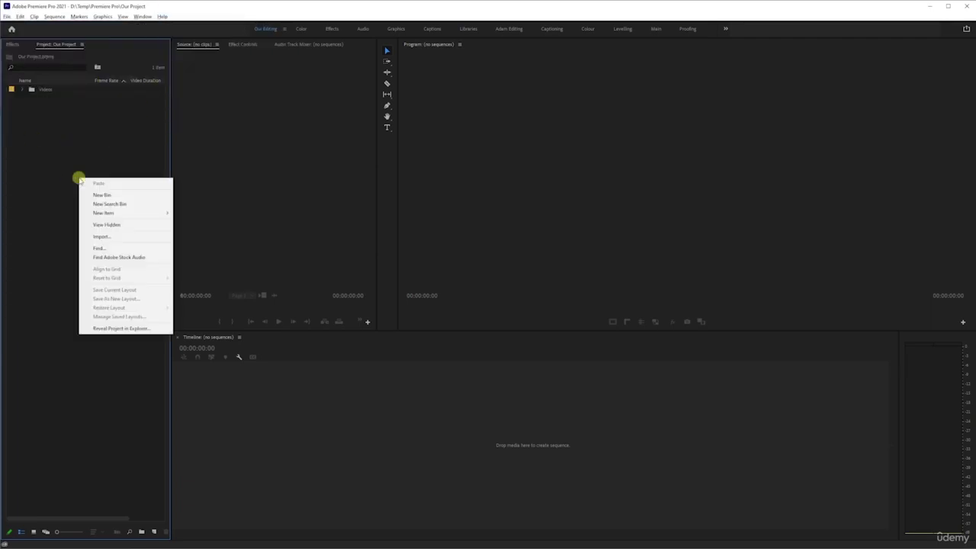
left_click(139, 197)
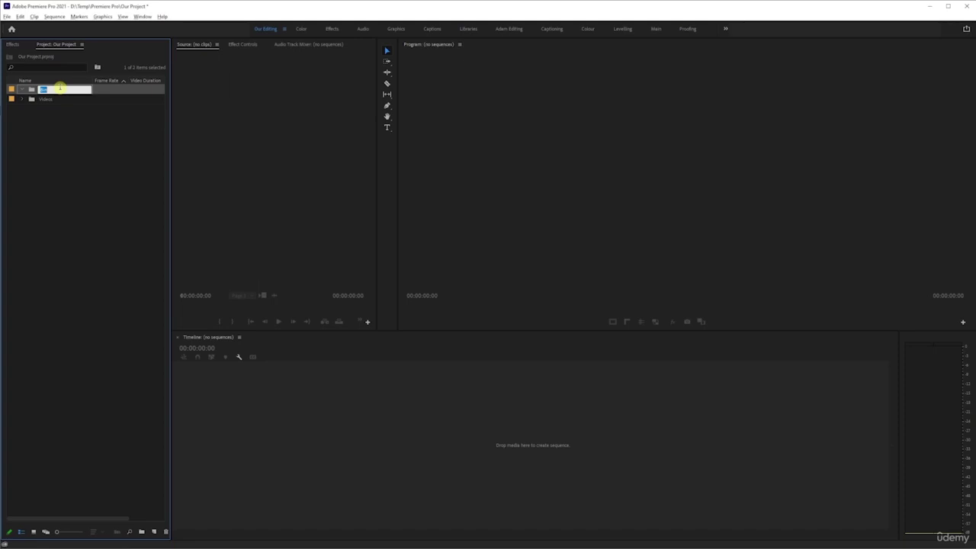
key("Return")
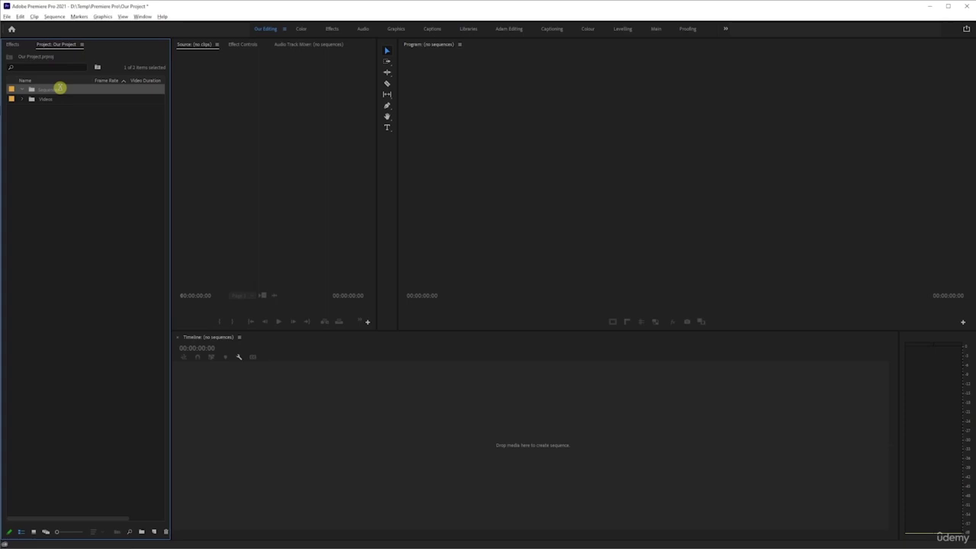
left_click(65, 215)
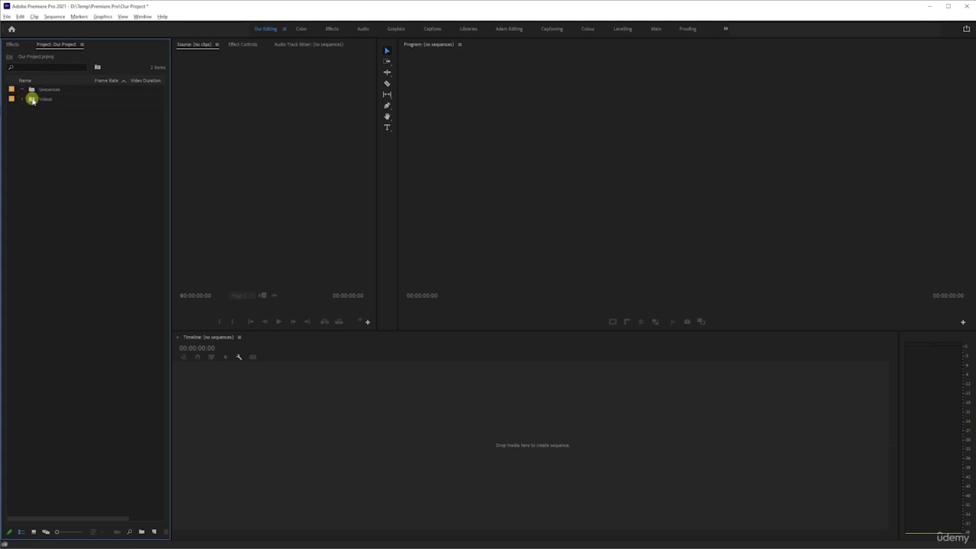
double_click(32, 100)
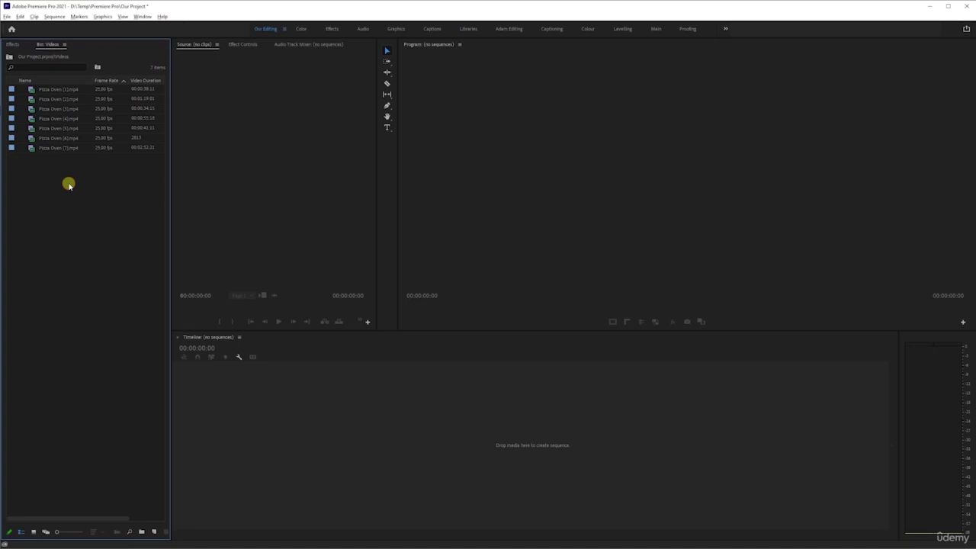
Create Sequence 01 with the default preset via Ctrl+N, then go back to the project's top level.
key("ctrl+n")
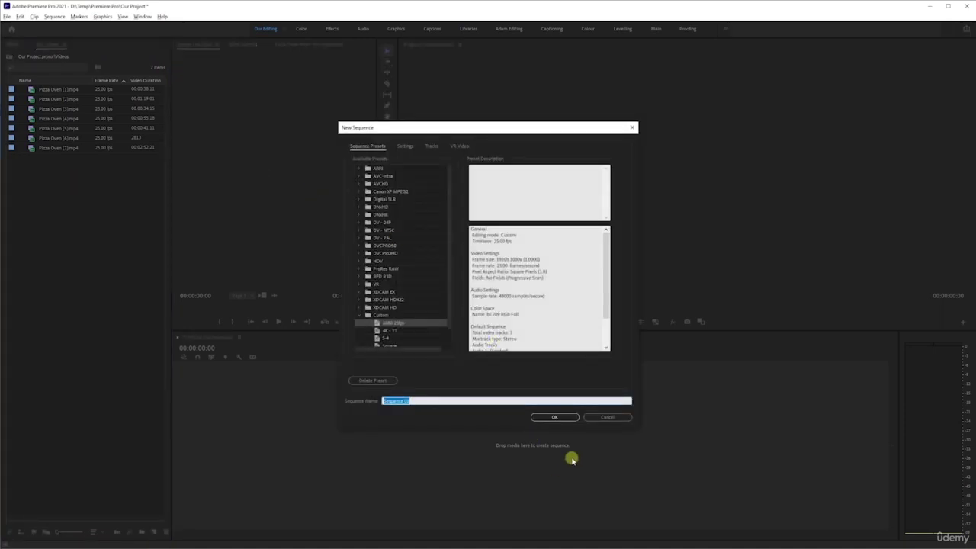
left_click(562, 418)
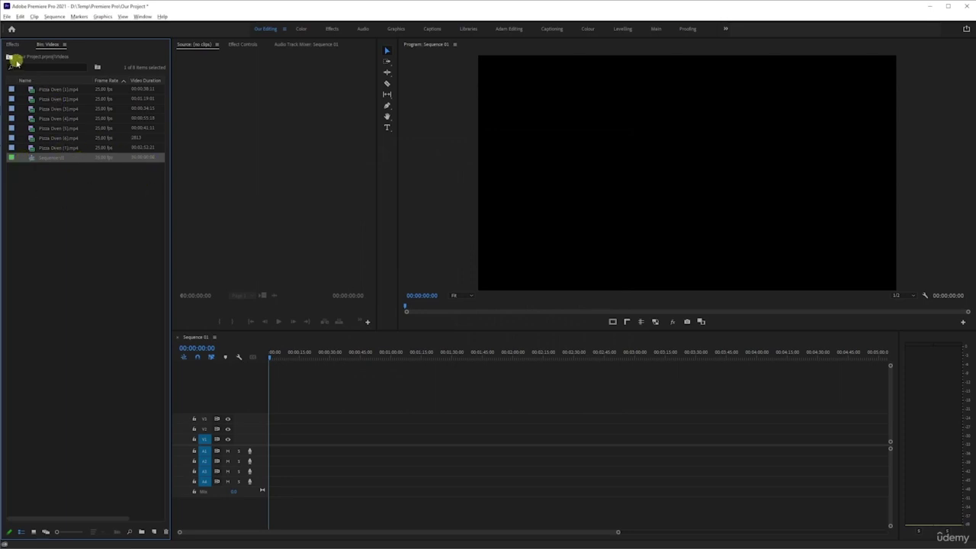
left_click(15, 61)
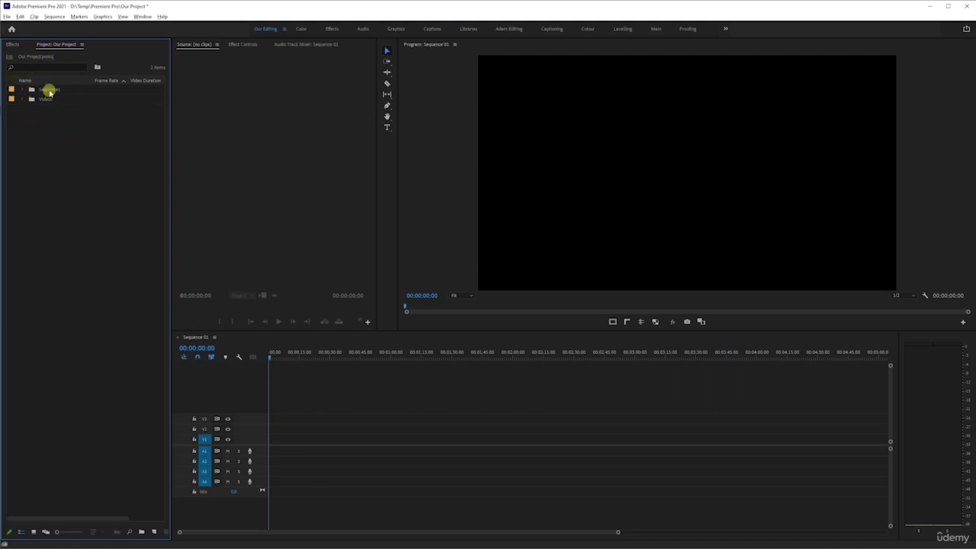
Search the project, then remove Sequence 01 and the Sequences bin, leaving only Videos.
left_click(42, 67)
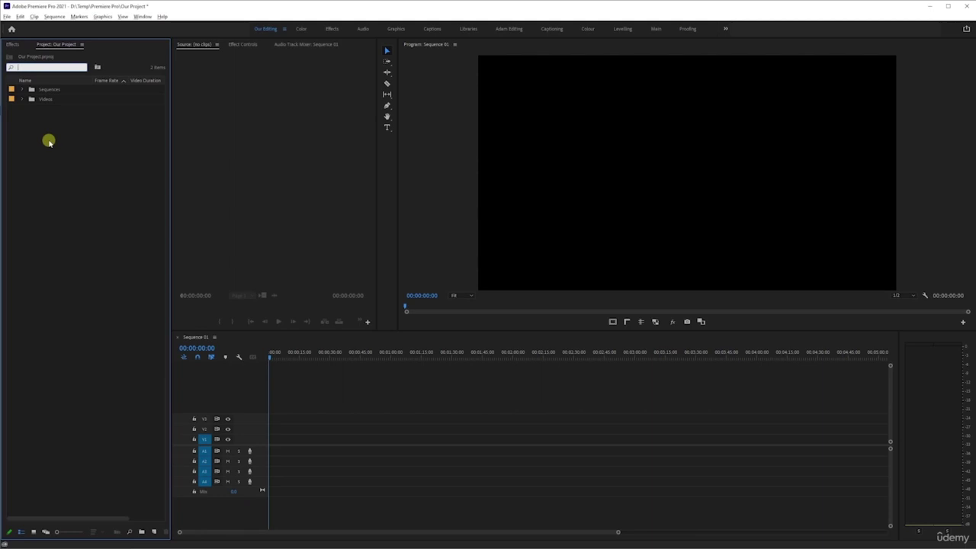
type("p")
type("q")
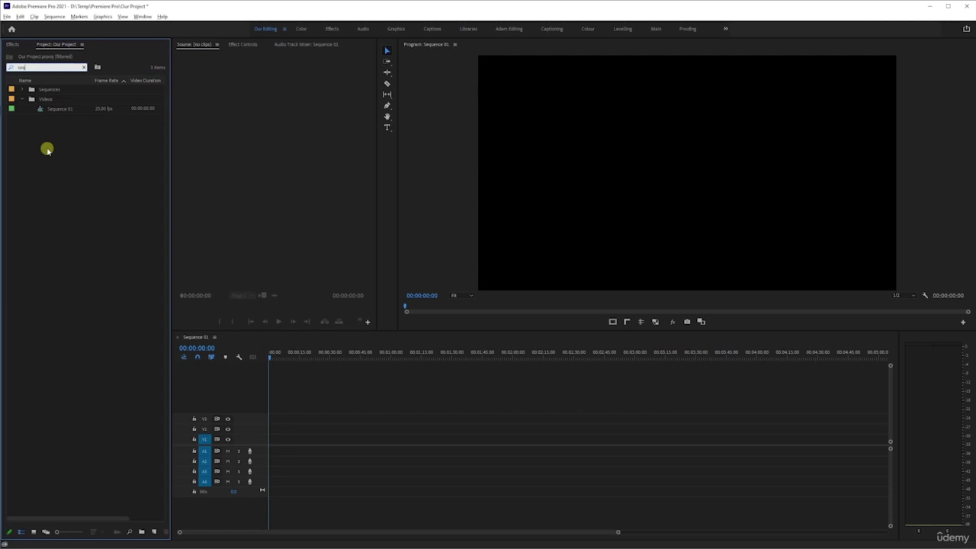
left_click(47, 149)
key("ctrl+z")
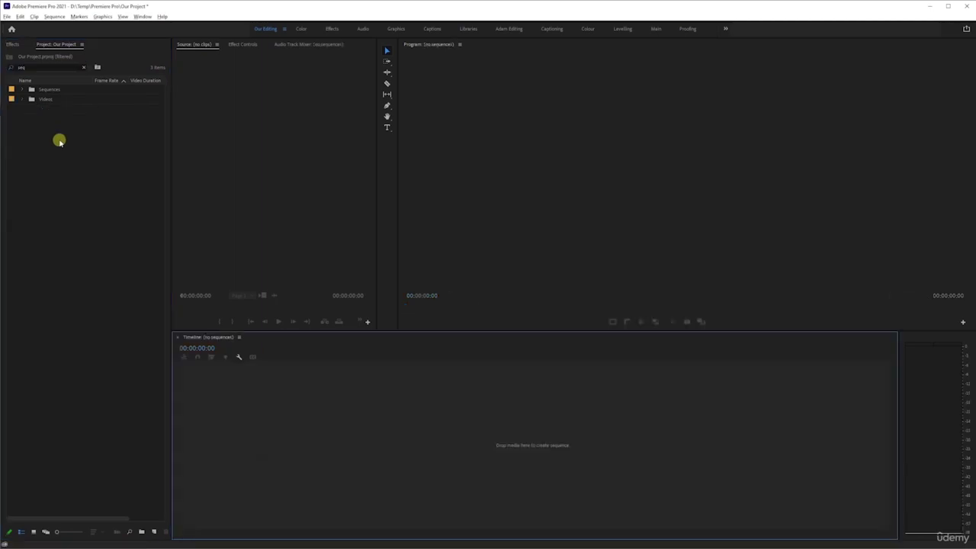
left_click(84, 67)
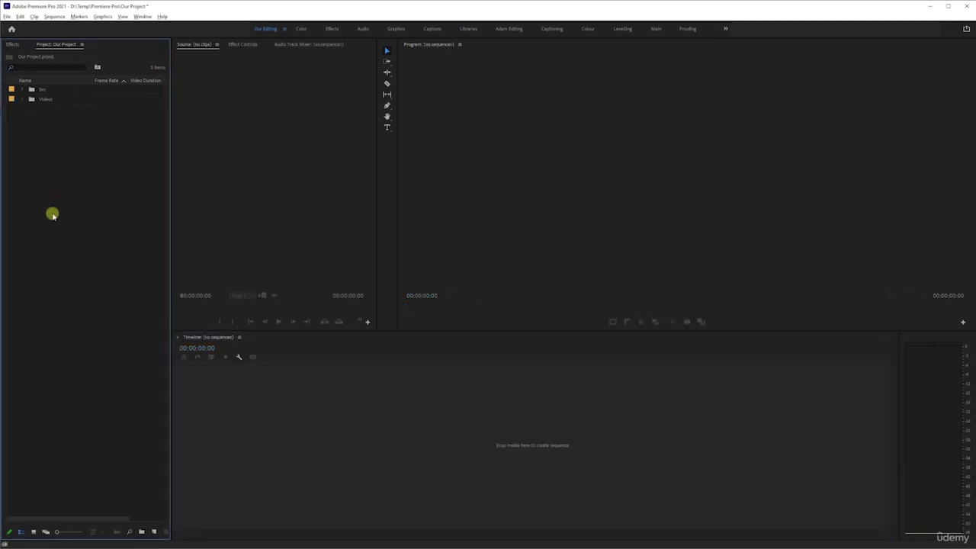
key("ctrl+z")
Add a new bin above Videos and name it 'Sequences'.
right_click(34, 109)
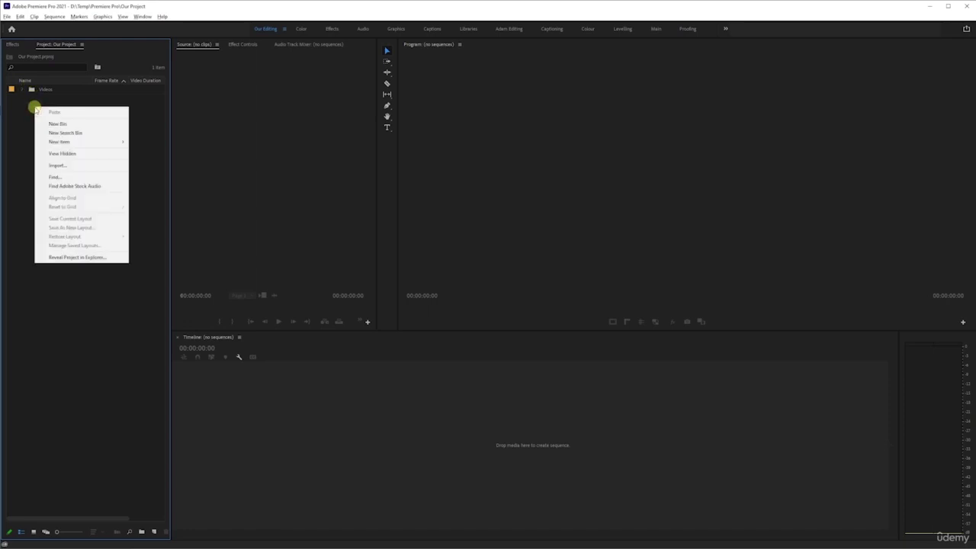
left_click(80, 124)
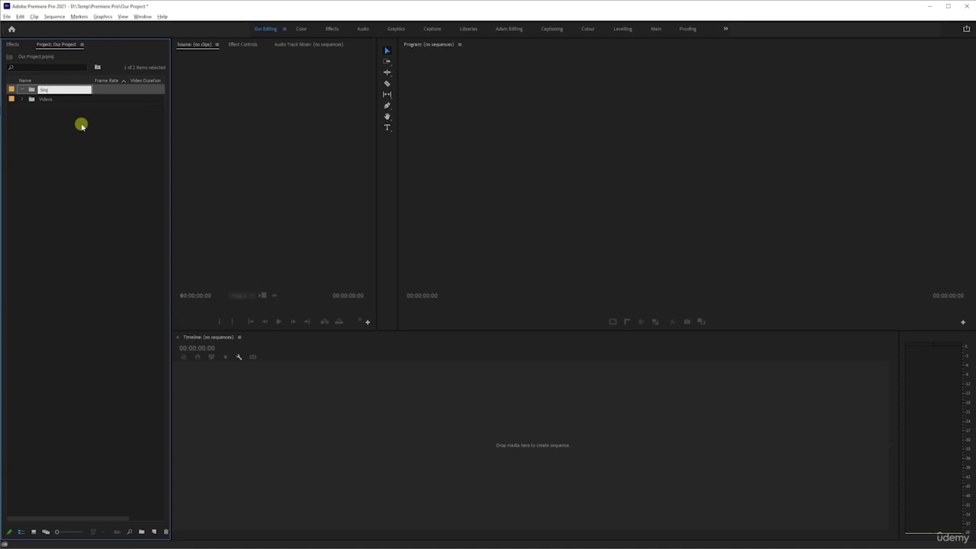
type("Sequences")
key("Return")
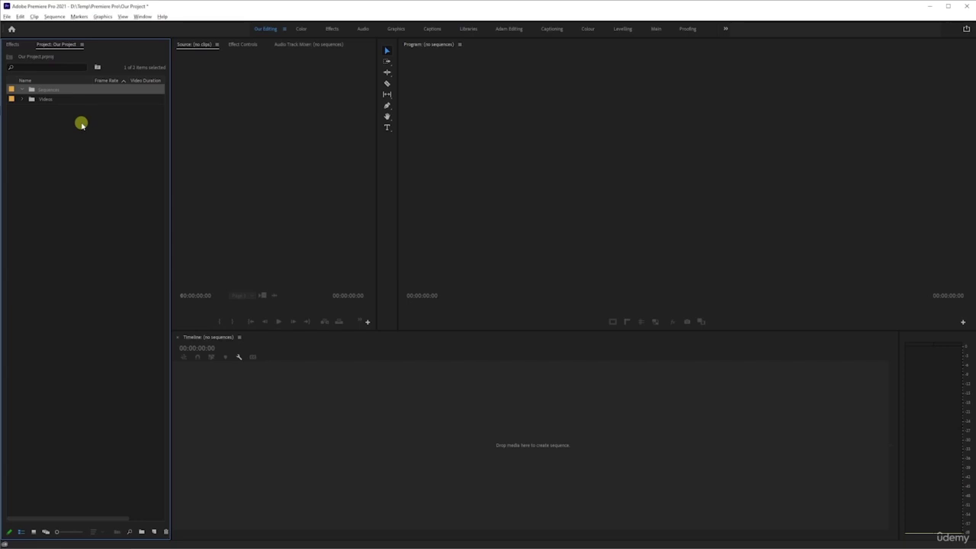
left_click(50, 90)
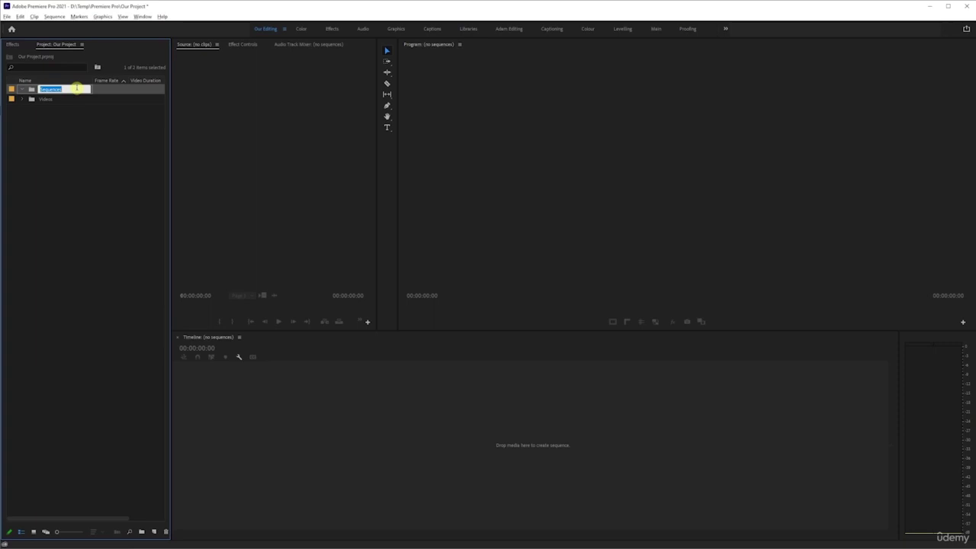
key("Tab")
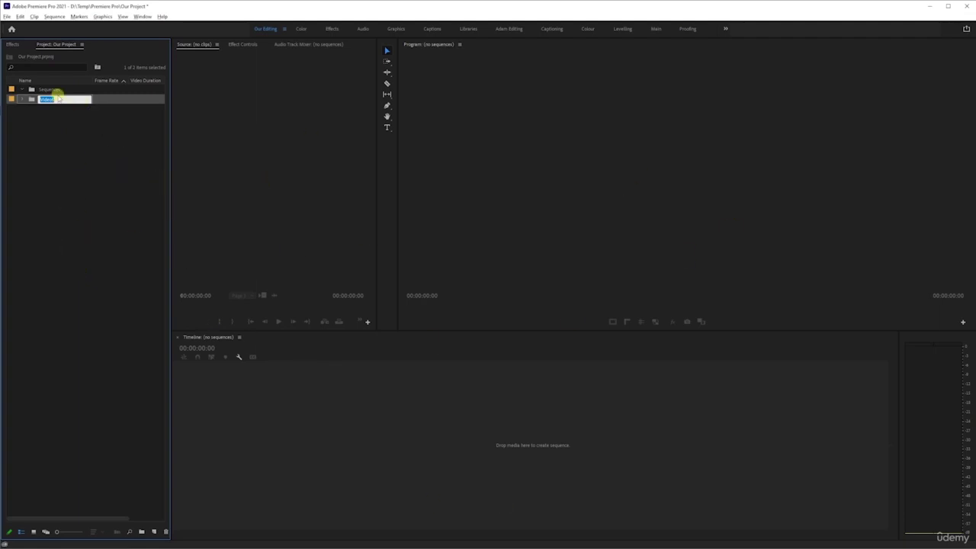
left_click(623, 213)
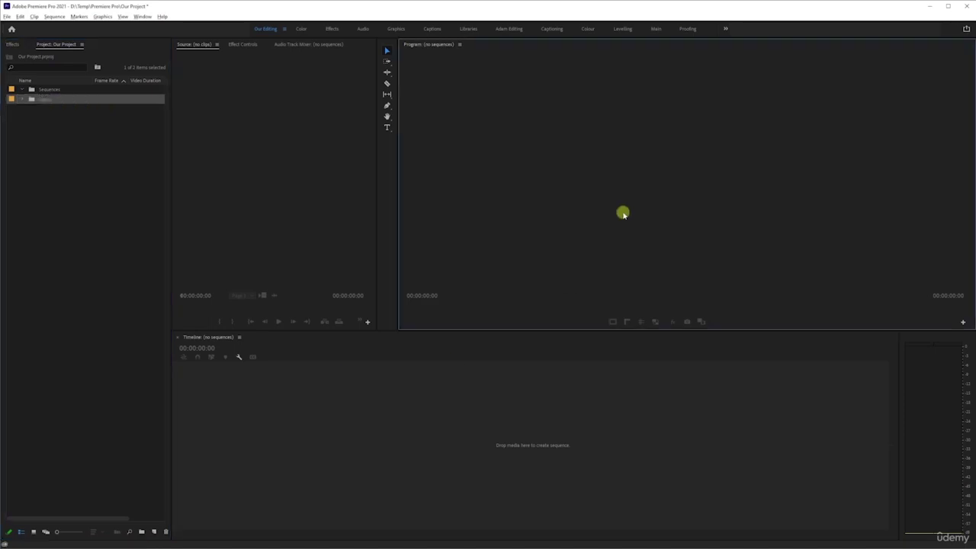
Browse into the Videos and Sequences bins and back, collapsing and re-expanding the Videos clip list.
double_click(31, 101)
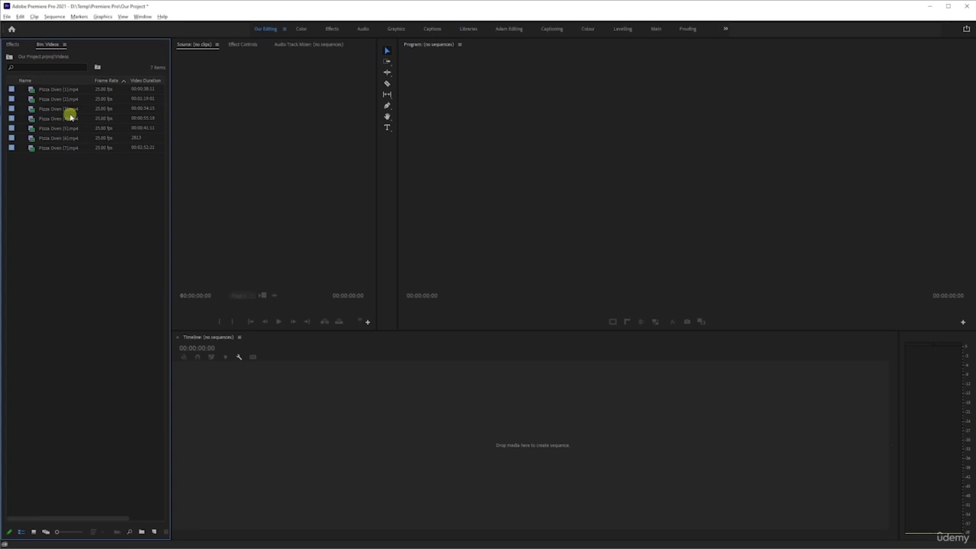
left_click(9, 56)
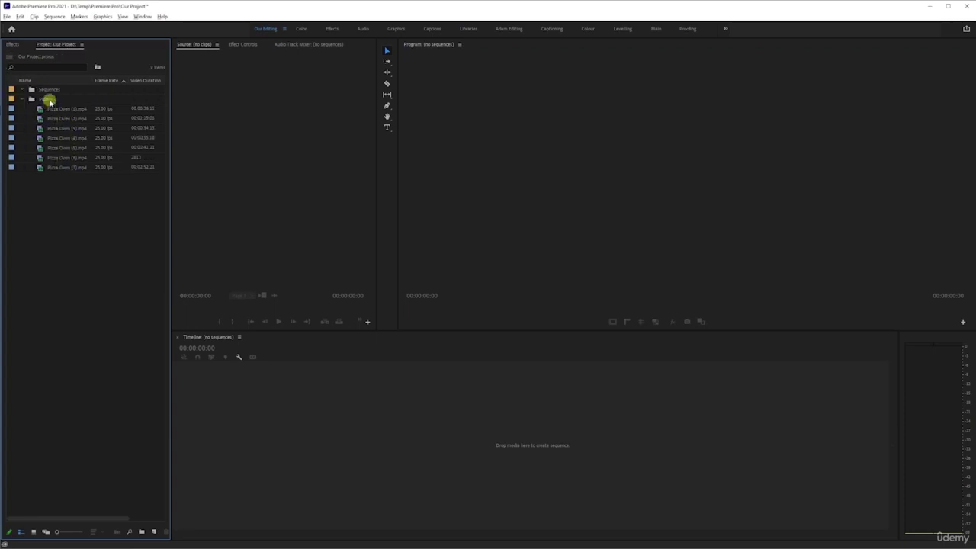
double_click(49, 89)
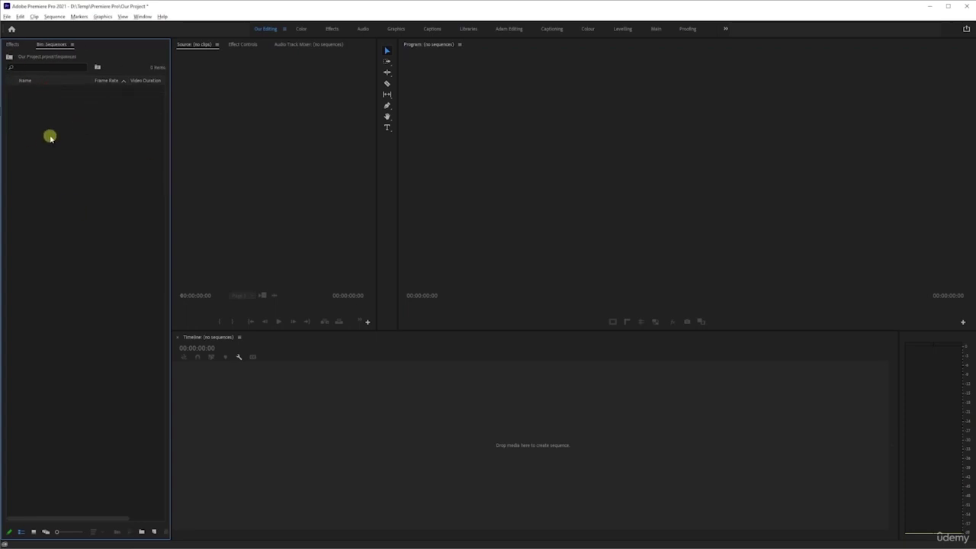
left_click(9, 59)
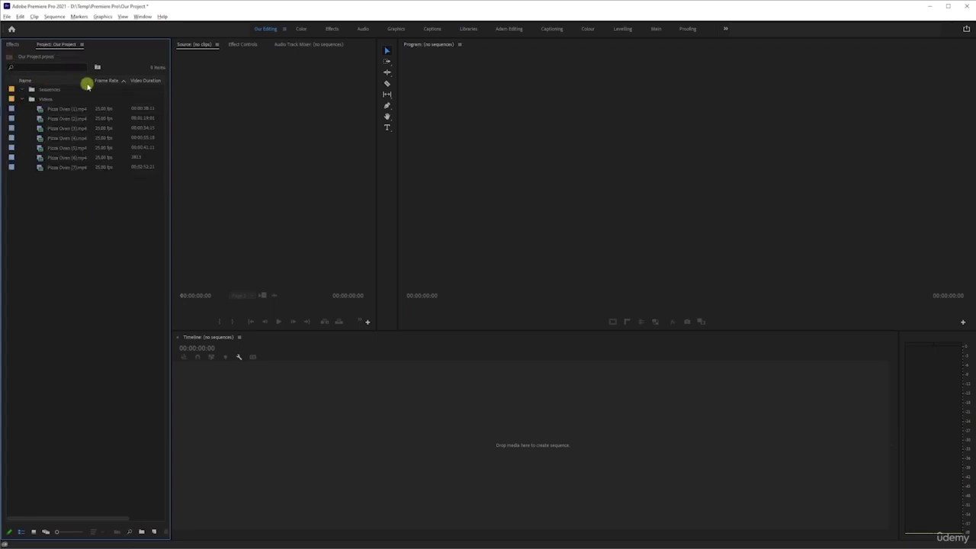
left_click(22, 99)
left_click(22, 99)
Select the Sequences bin, leave its name unchanged, and open it.
left_click(46, 89)
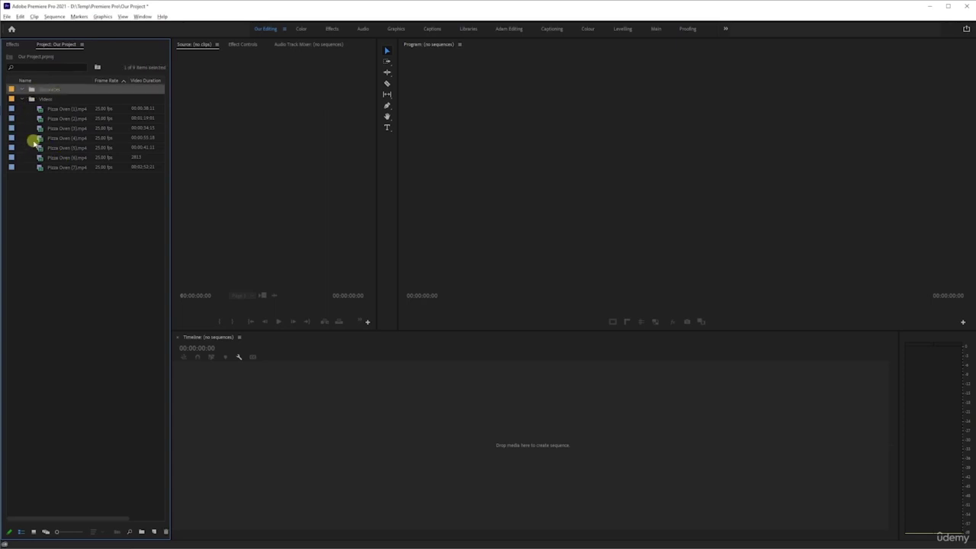
left_click(47, 90)
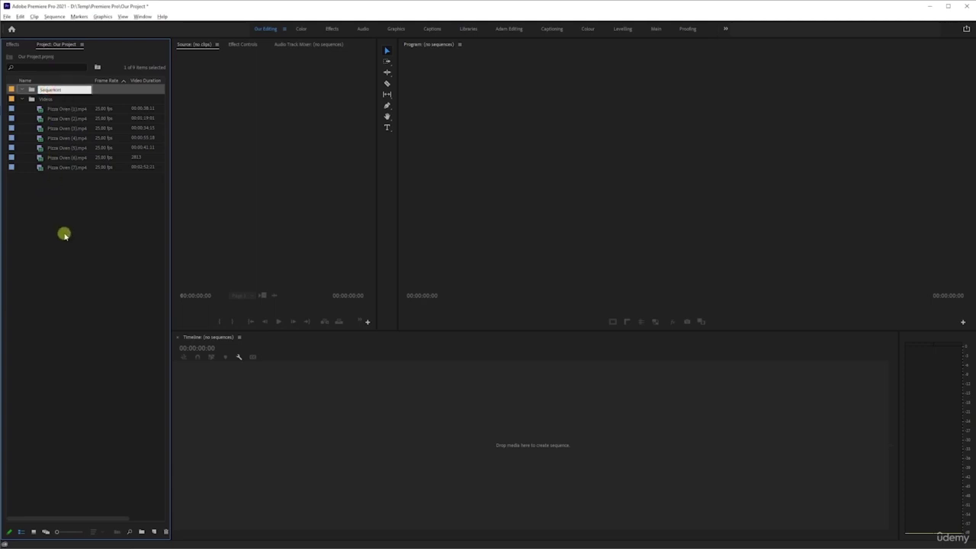
left_click(77, 193)
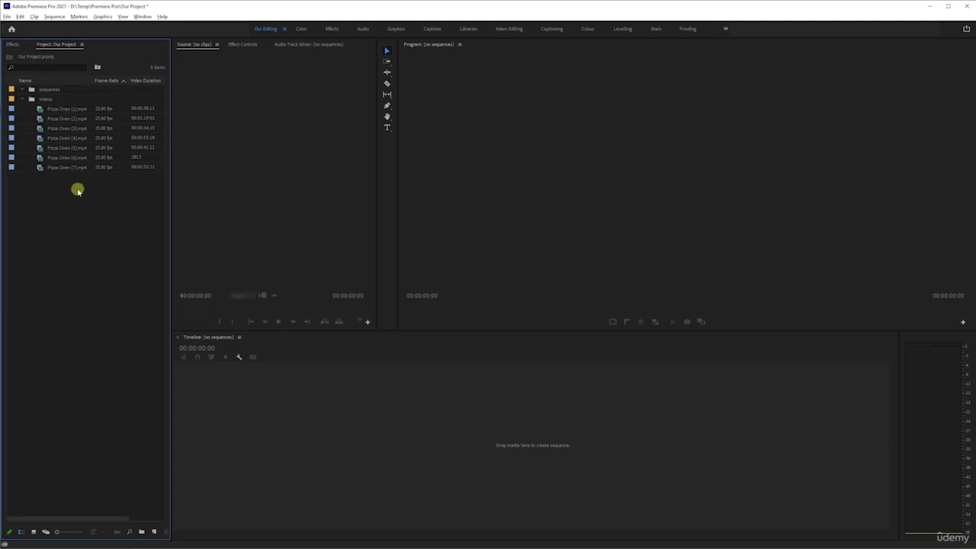
double_click(56, 89)
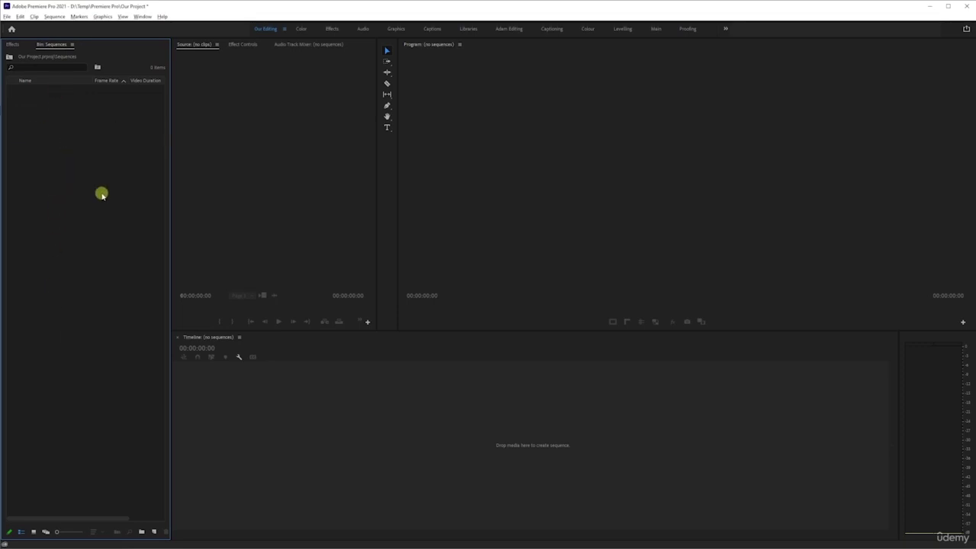
Check the bin and File menus without choosing anything, then open New Sequence with Ctrl+N.
right_click(84, 146)
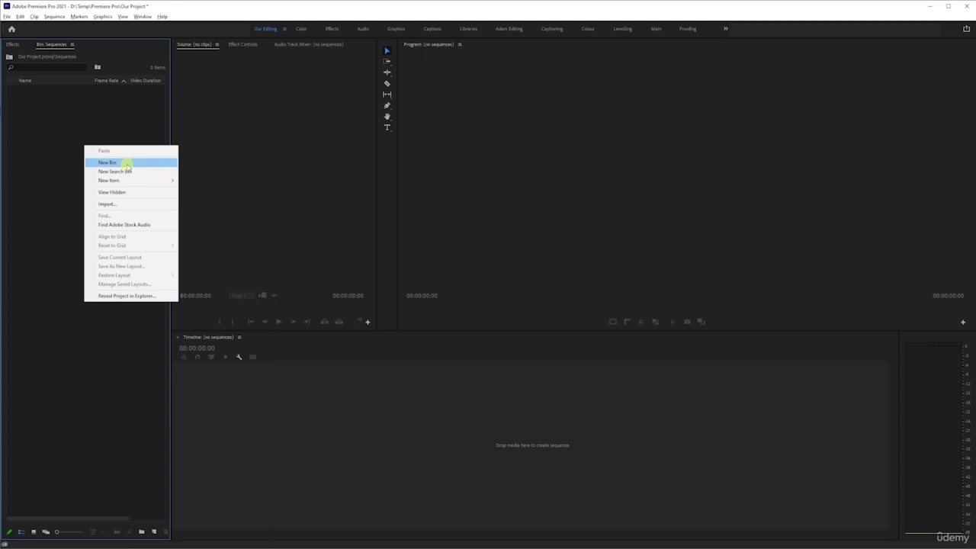
left_click(37, 183)
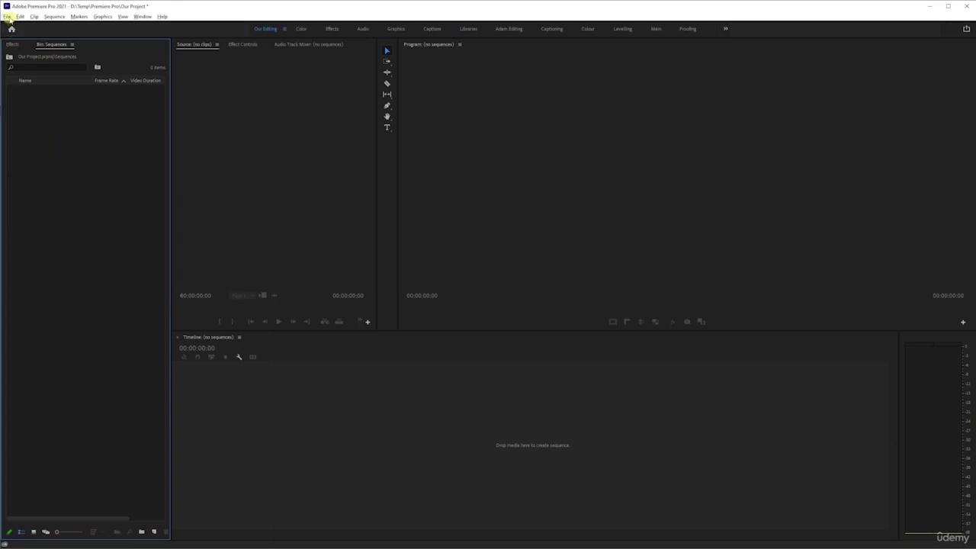
left_click(7, 16)
mouse_move(16, 27)
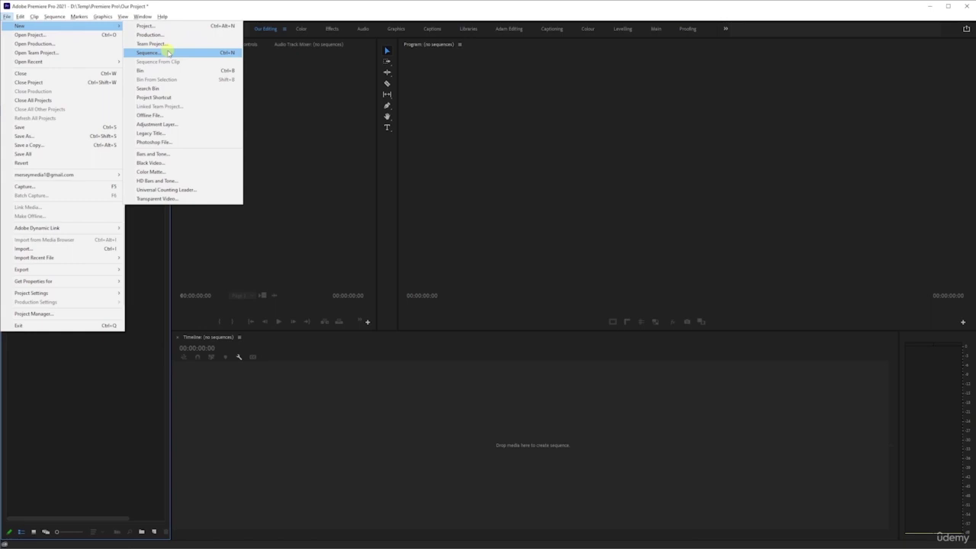
left_click(125, 401)
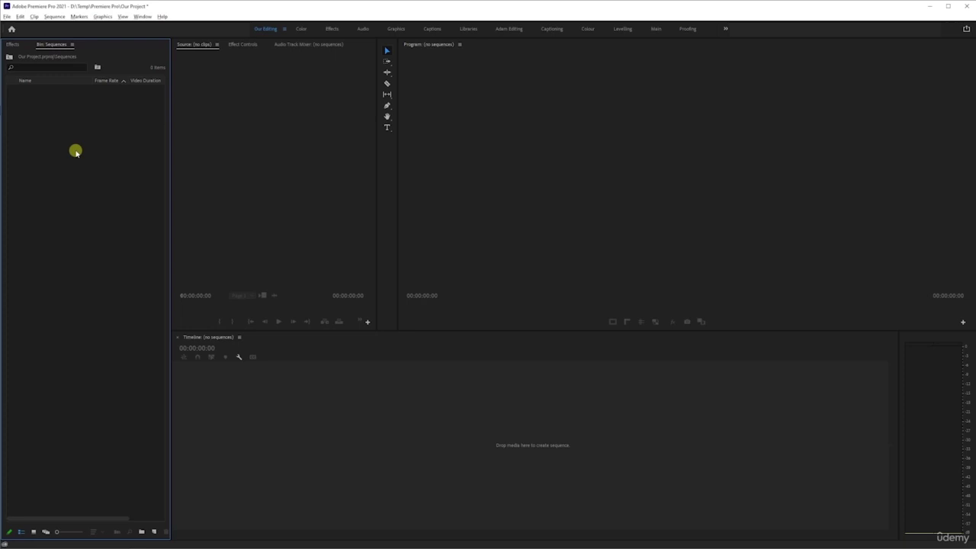
key("ctrl+n")
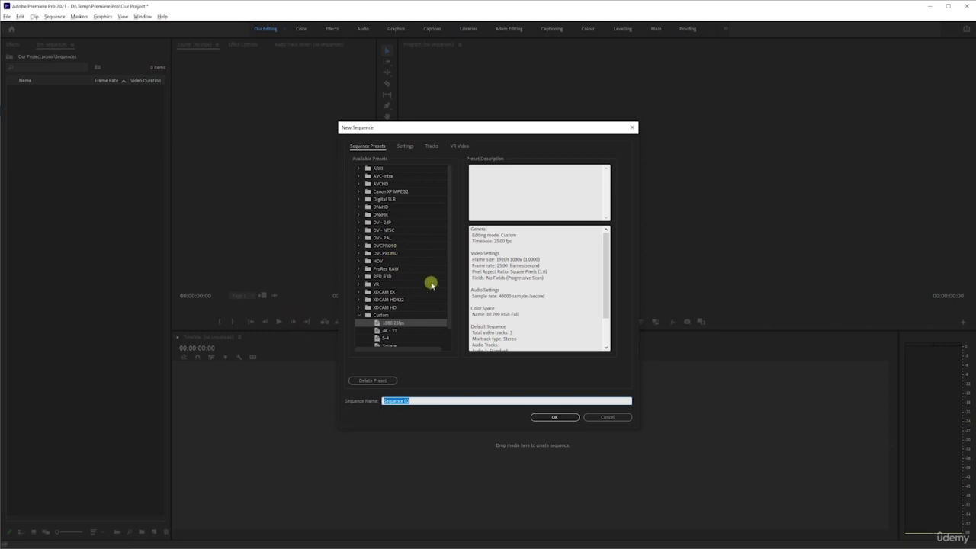
Expand the Custom presets and preview the 4K - YT, 5-4 and Square settings.
scroll(419, 291, "down", 1)
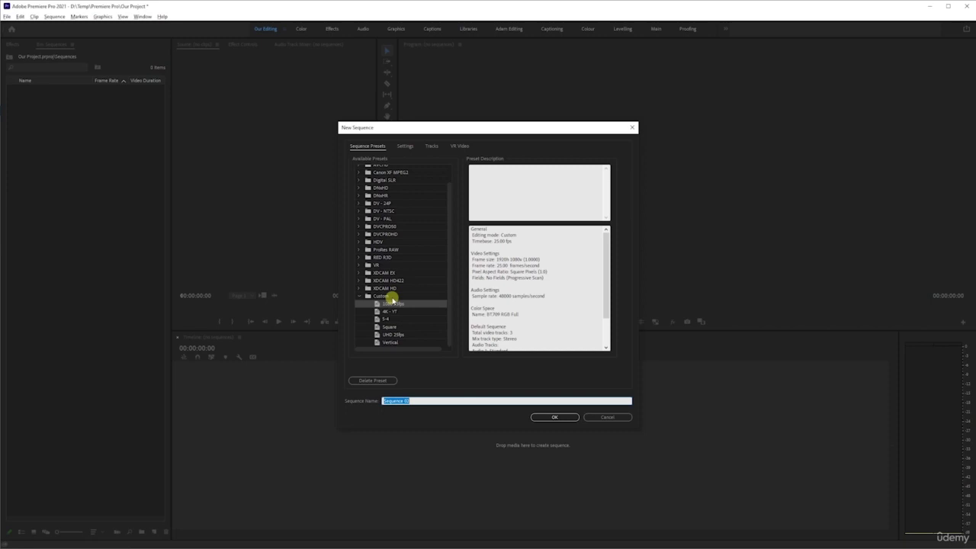
left_click(358, 297)
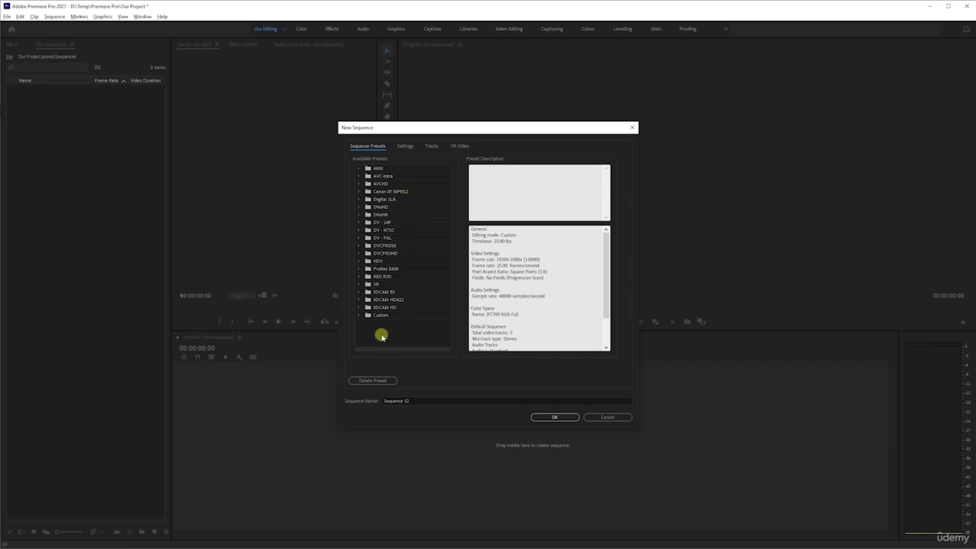
left_click(359, 315)
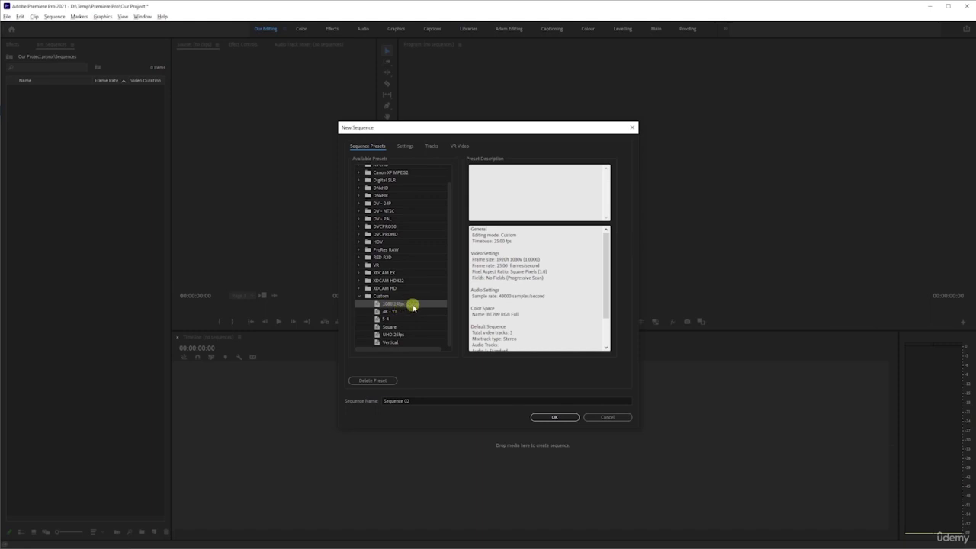
scroll(533, 285, "down", 2)
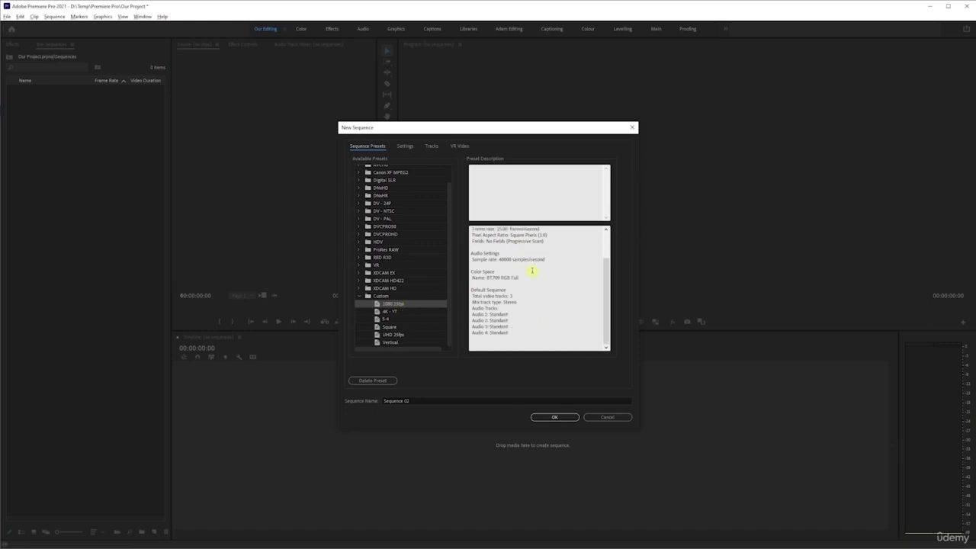
scroll(534, 305, "up", 3)
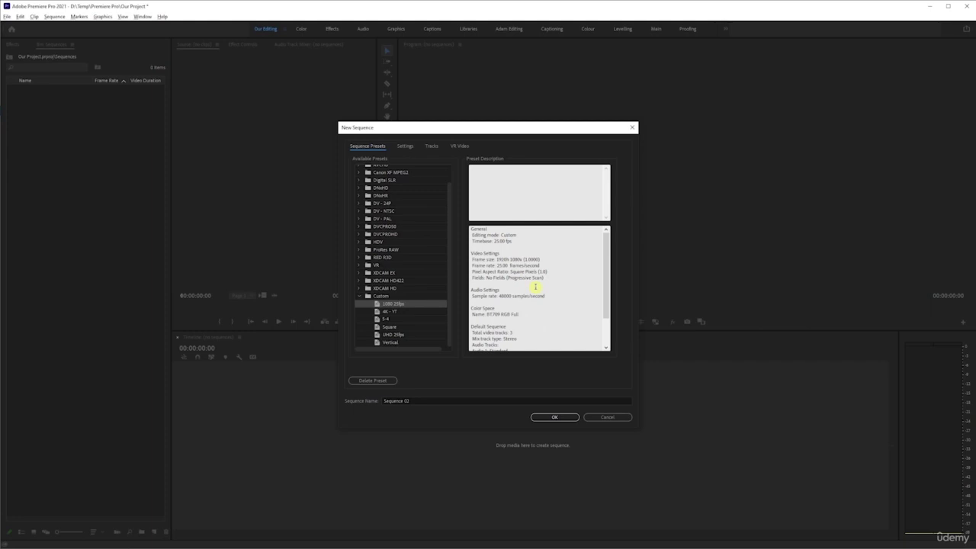
left_click(389, 311)
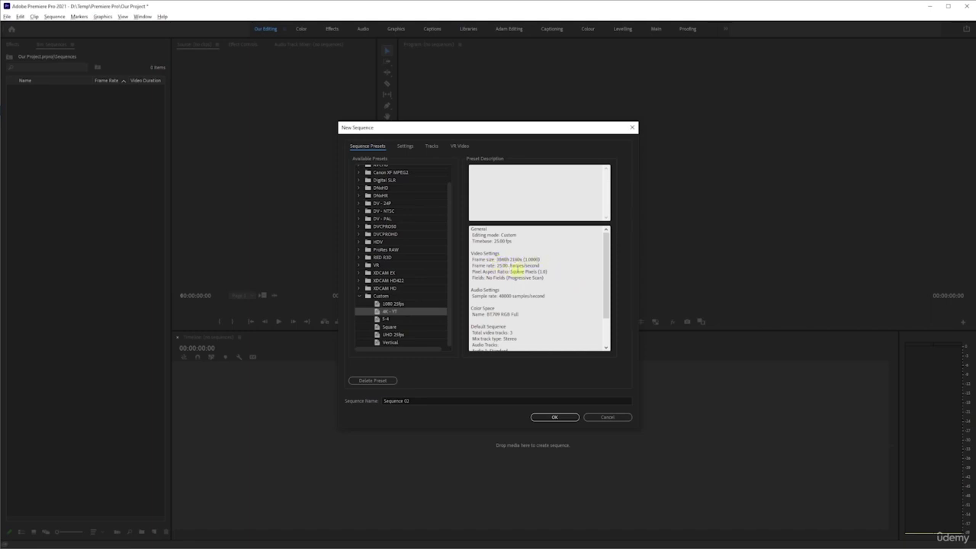
scroll(540, 305, "down", 2)
left_click(404, 319)
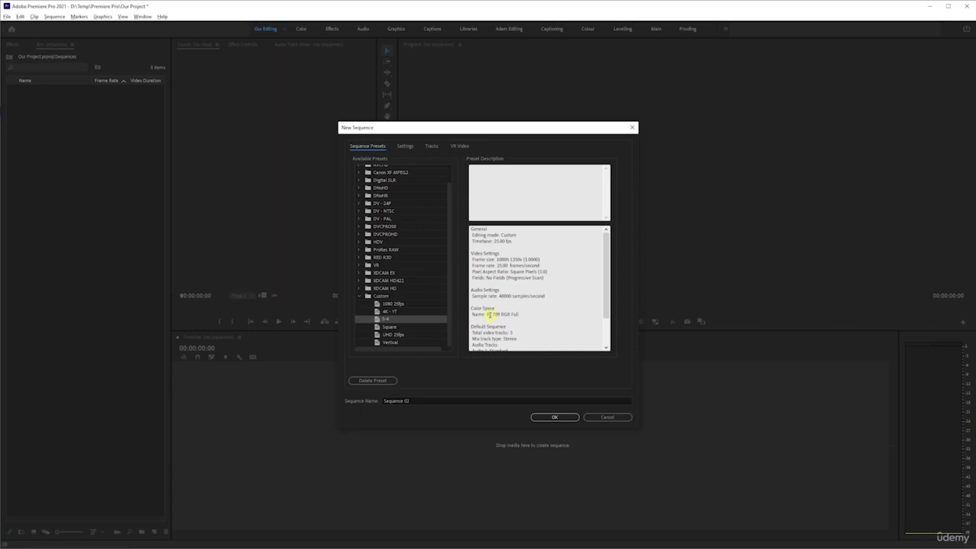
left_click(402, 328)
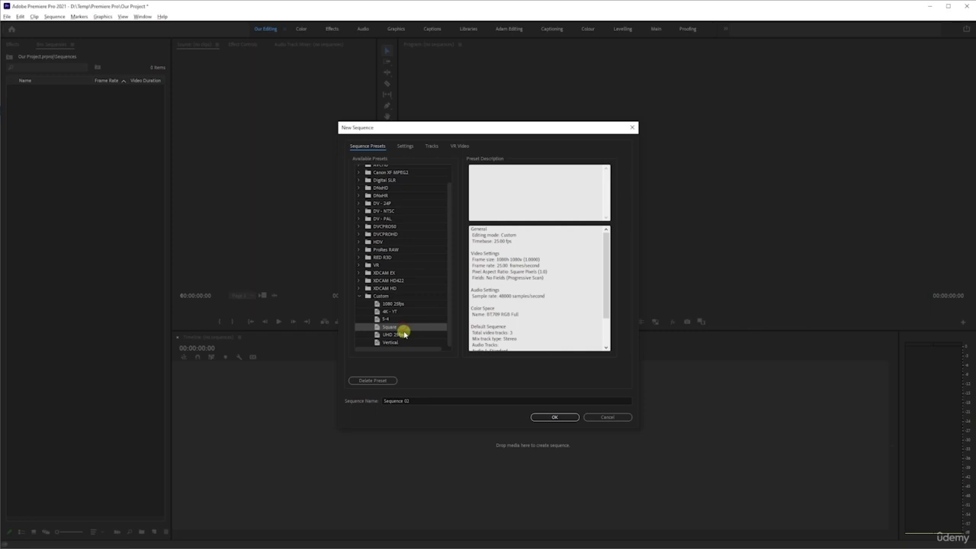
Delete the UHD 25fps custom preset, compare Vertical with 1080 25fps, then collapse Custom.
left_click(404, 334)
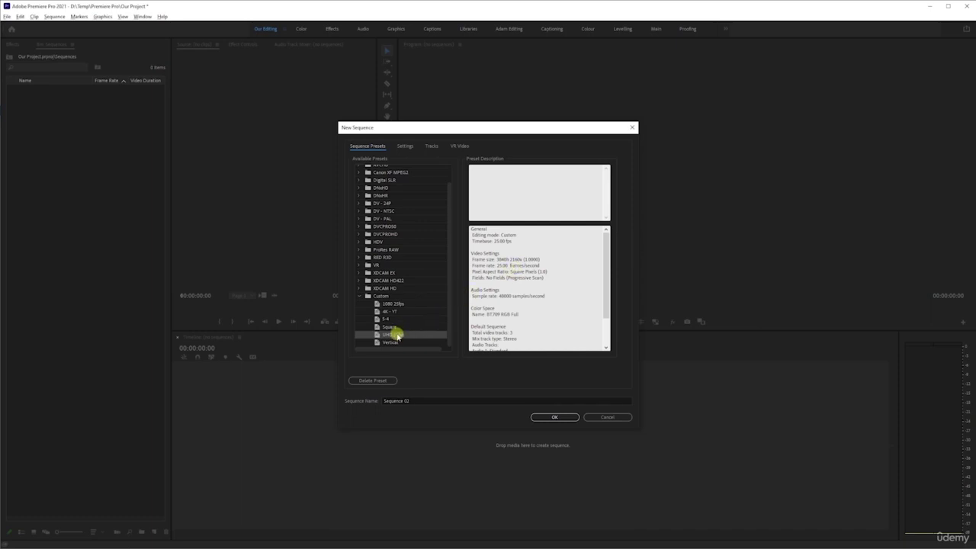
left_click(381, 377)
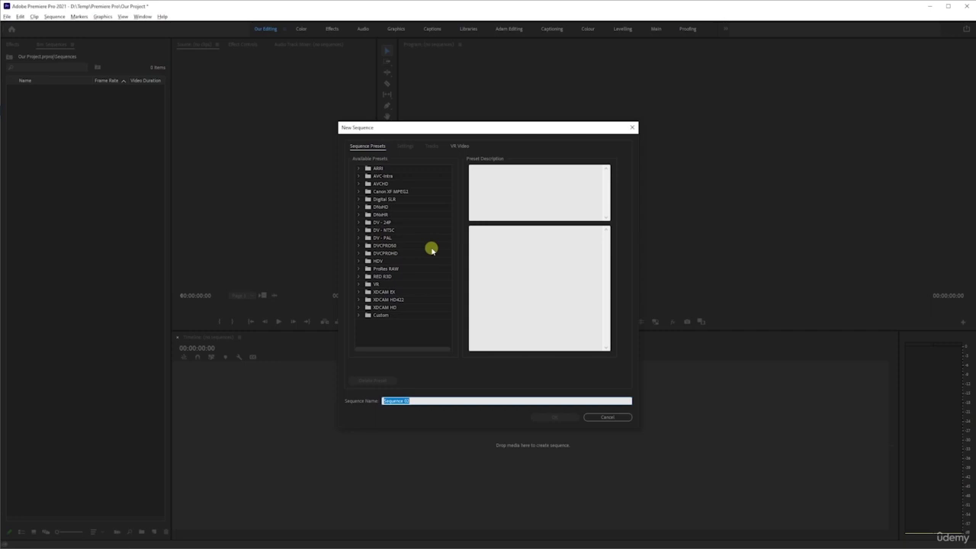
left_click(359, 314)
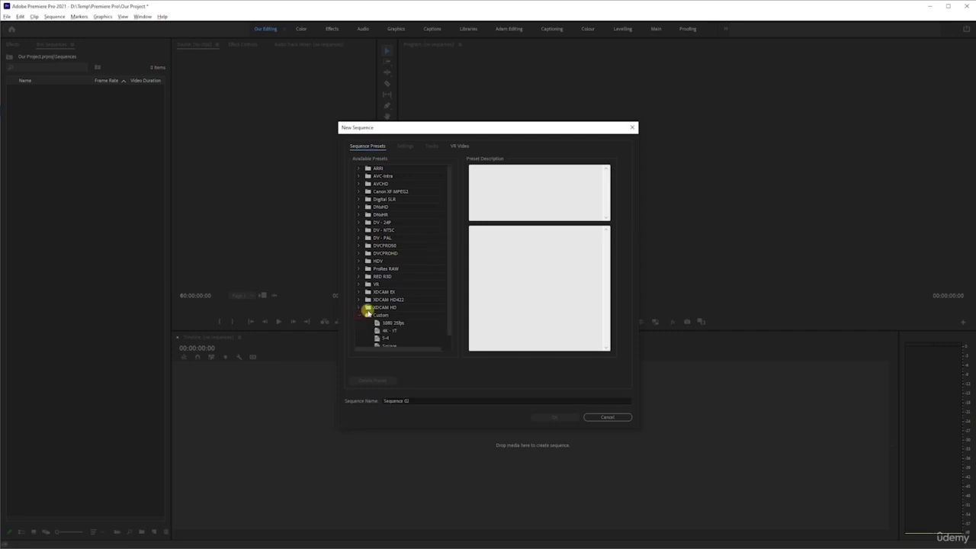
left_click(393, 342)
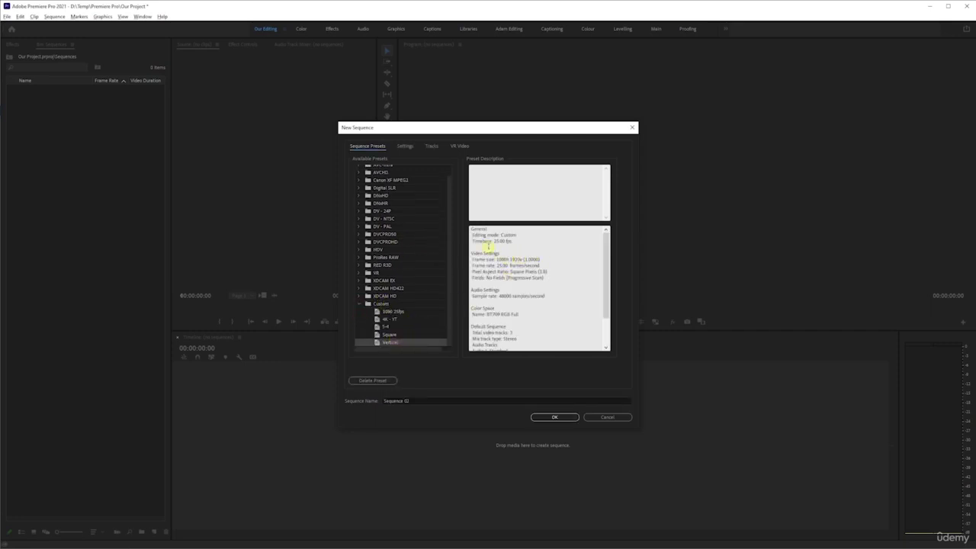
left_click(396, 311)
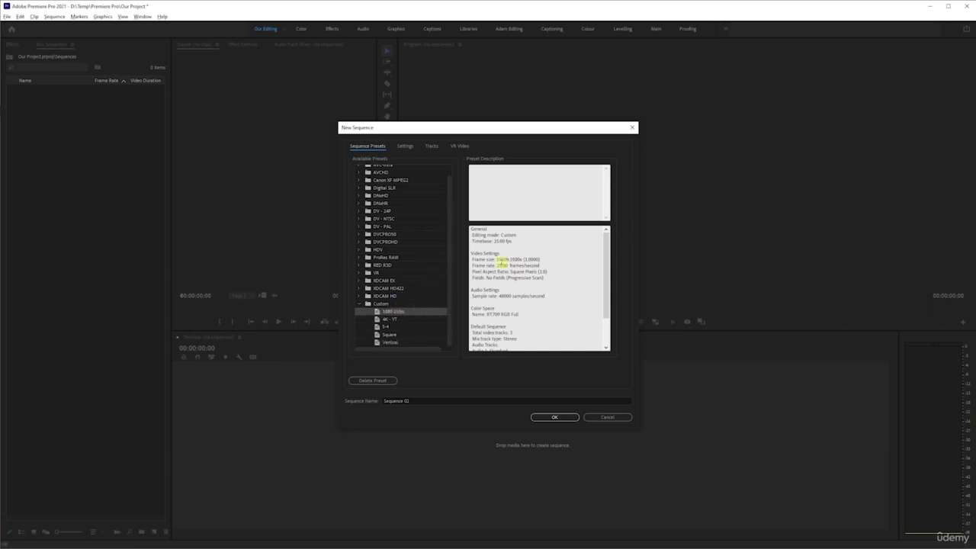
left_click(407, 341)
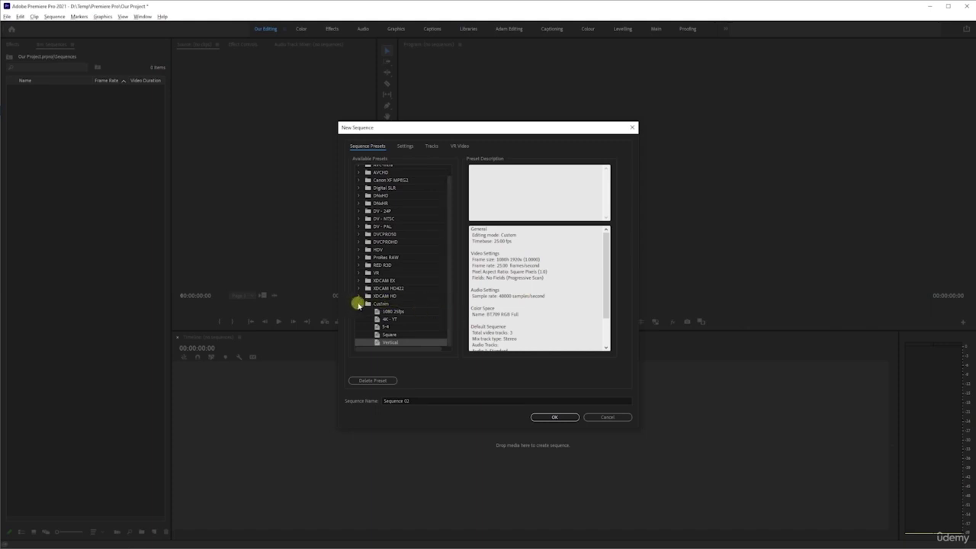
left_click(359, 304)
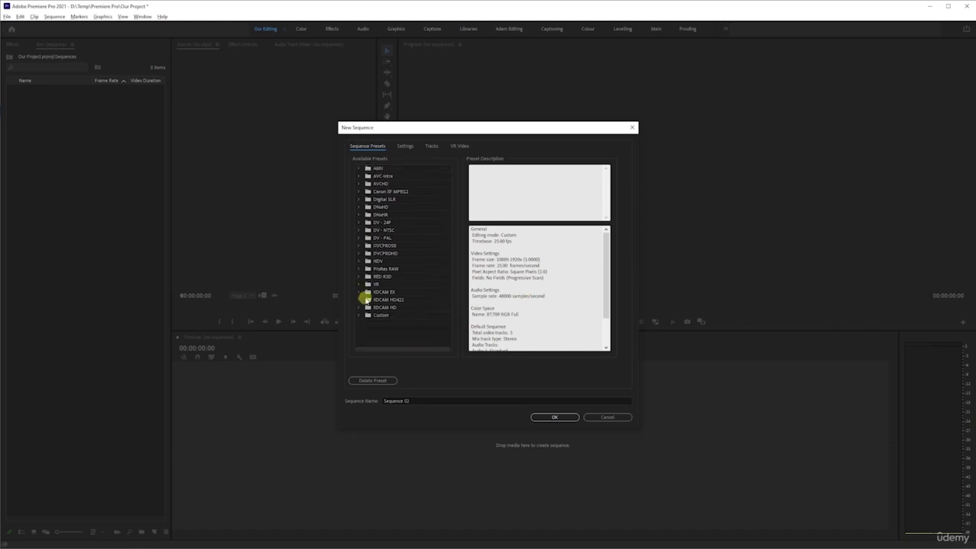
Under Digital SLR > 1080p, compare the DSLR 1080p25 and DSLR 1080p24 preset descriptions.
left_click(359, 199)
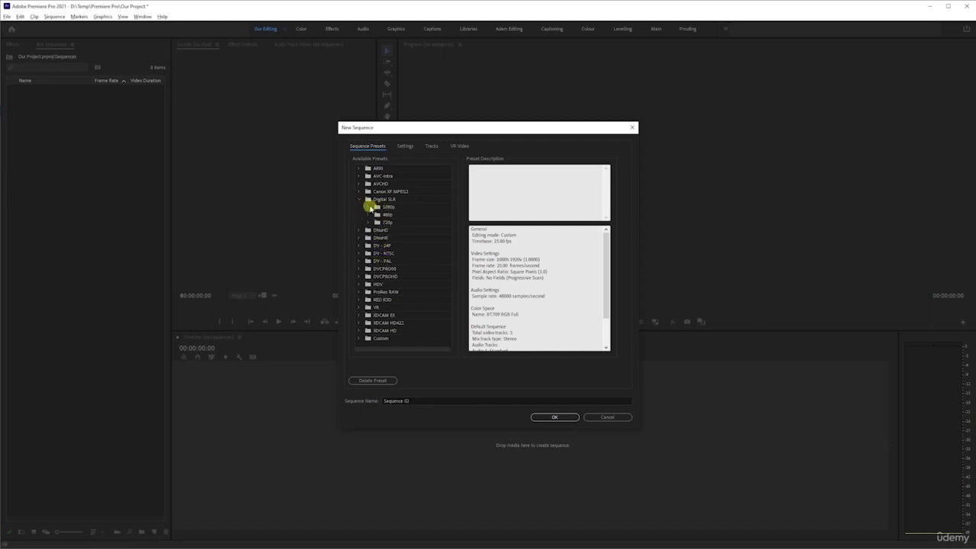
left_click(369, 207)
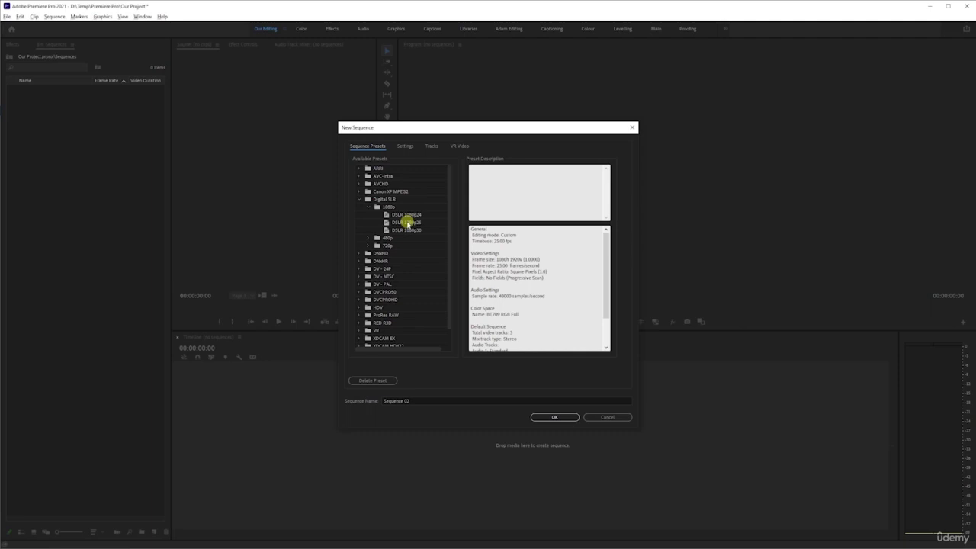
left_click(406, 222)
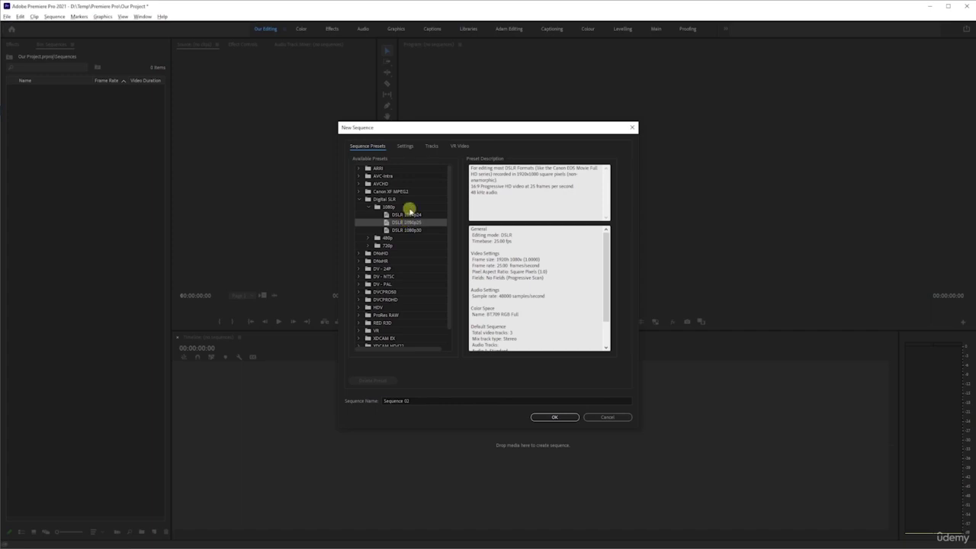
left_click(411, 215)
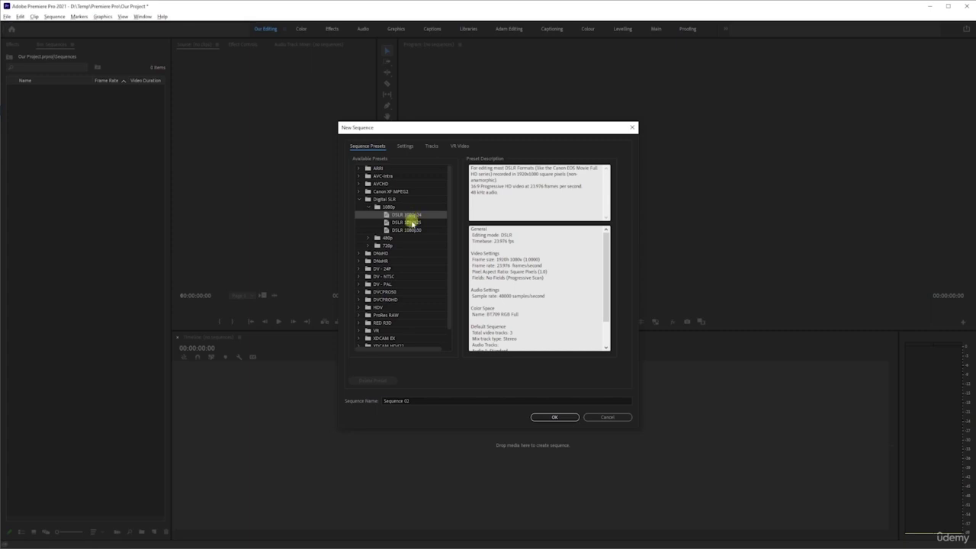
Check DSLR 1080p30's 29.97 fps rate, then choose DSLR 1080p25 at 25 fps instead.
left_click(411, 231)
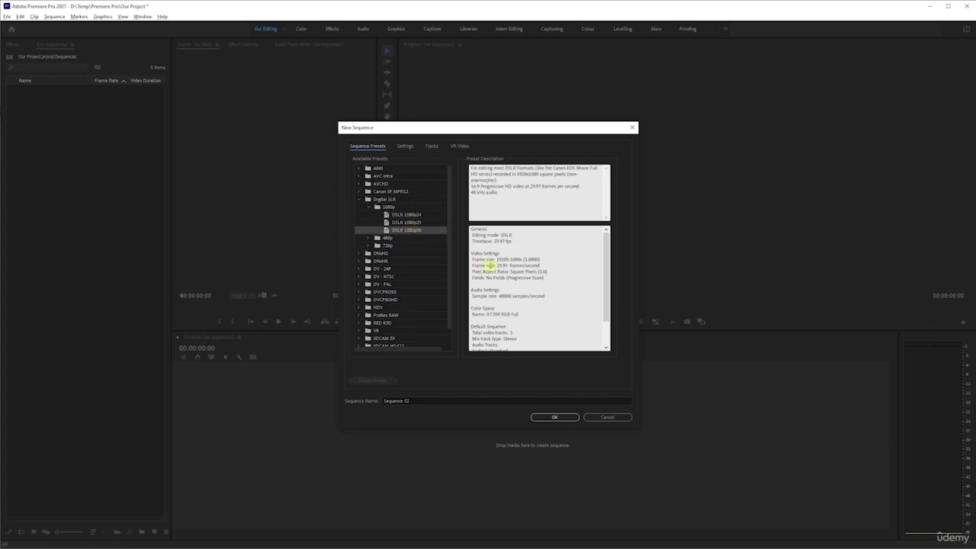
left_click_drag(494, 266, 512, 266)
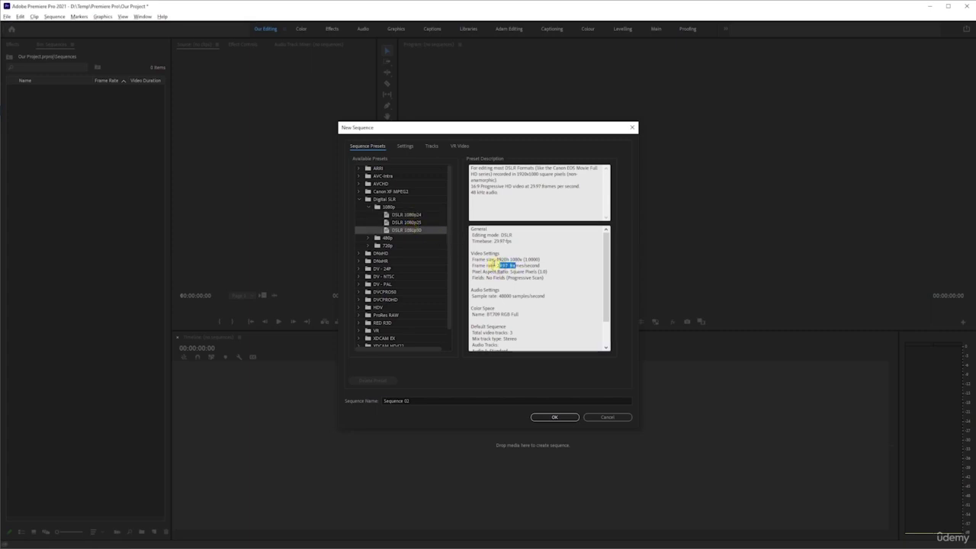
left_click(497, 266)
left_click(422, 222)
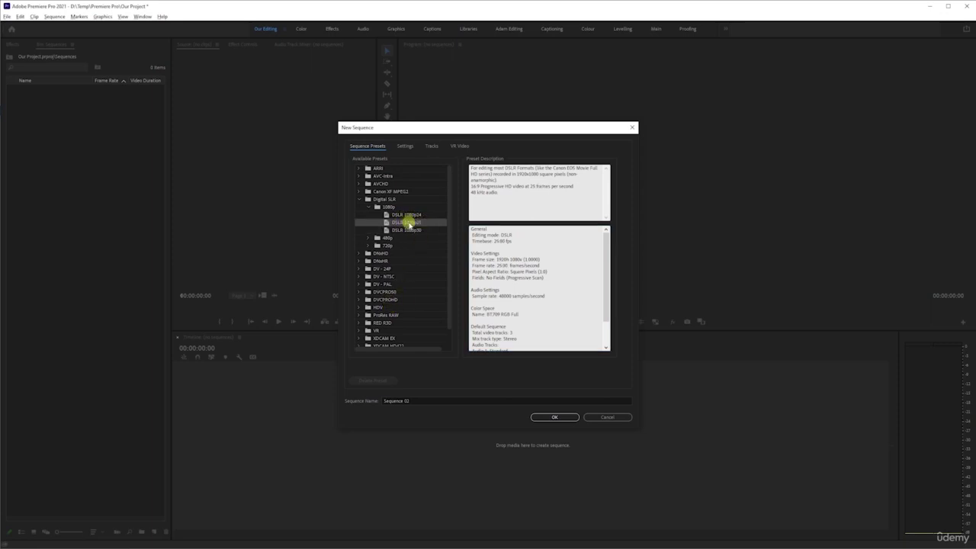
Turn on Maximum Render Quality in the sequence's Settings.
left_click(406, 146)
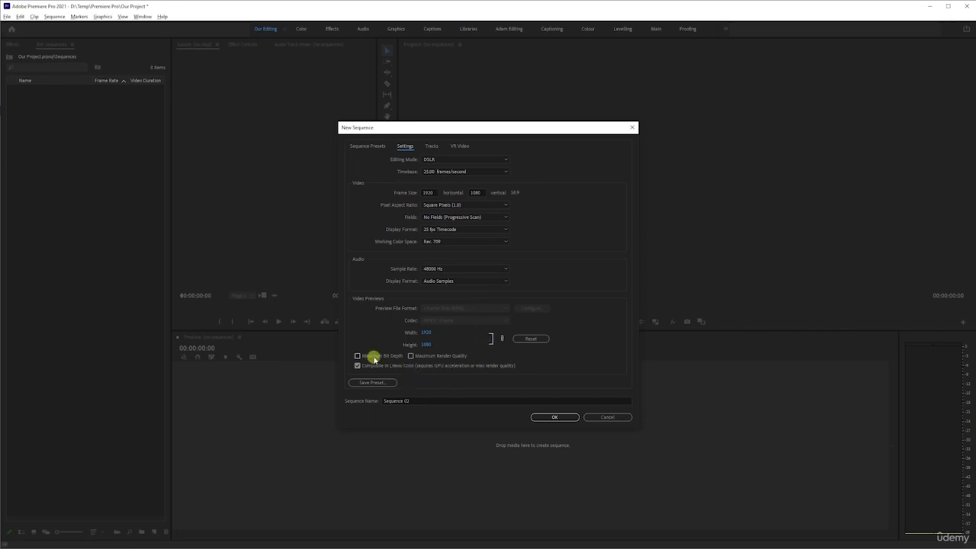
left_click(410, 356)
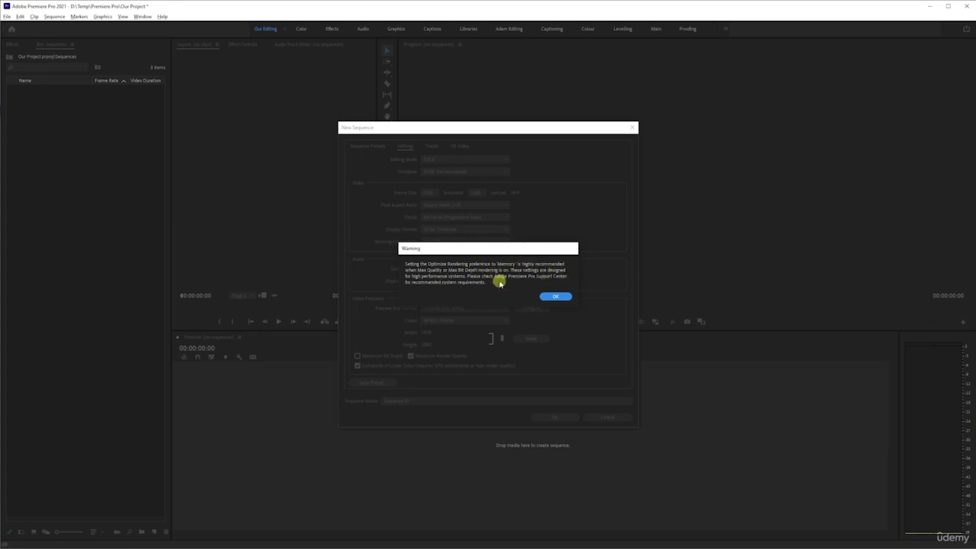
Dismiss the memory warning and view the Stereo mix with three Standard audio tracks.
left_click(564, 297)
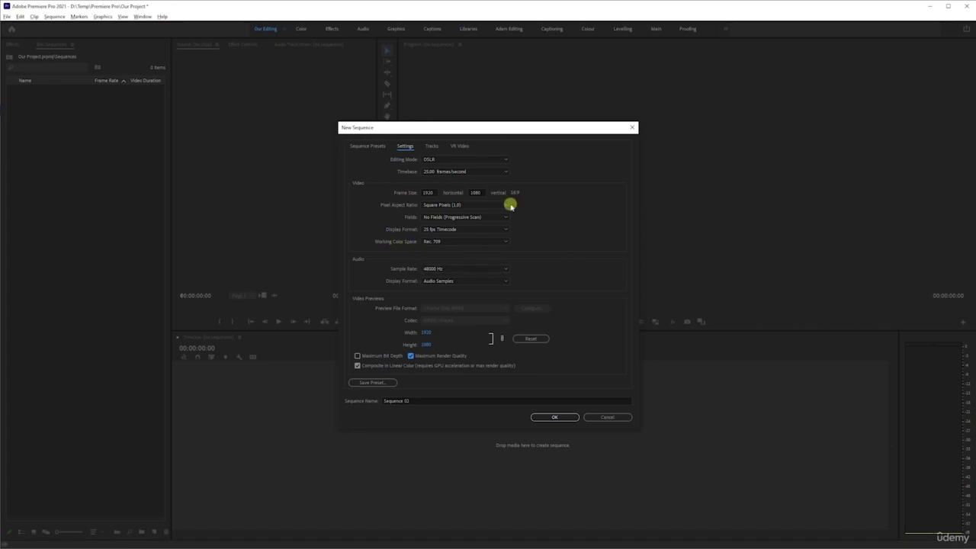
left_click(434, 146)
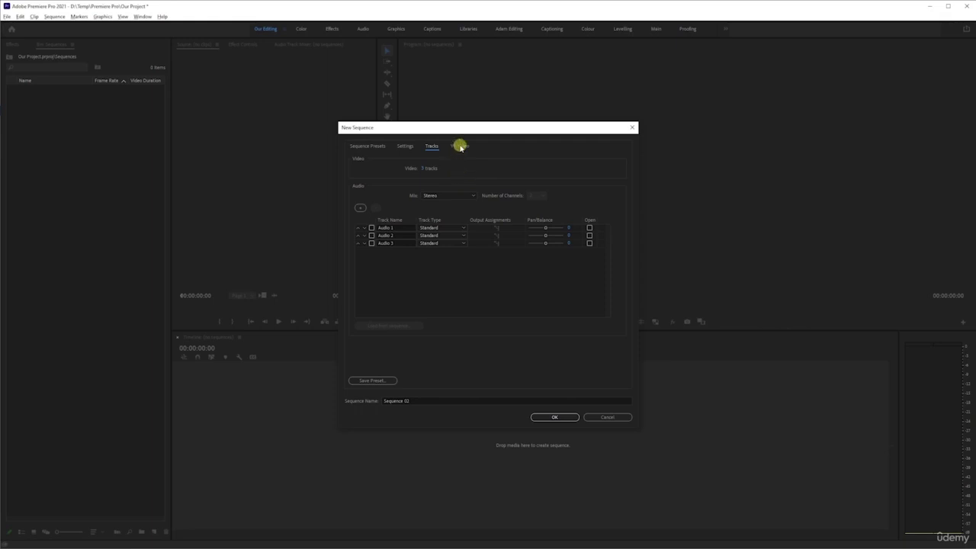
Look over the VR Video, Tracks and Settings pages of the sequence setup.
left_click(459, 146)
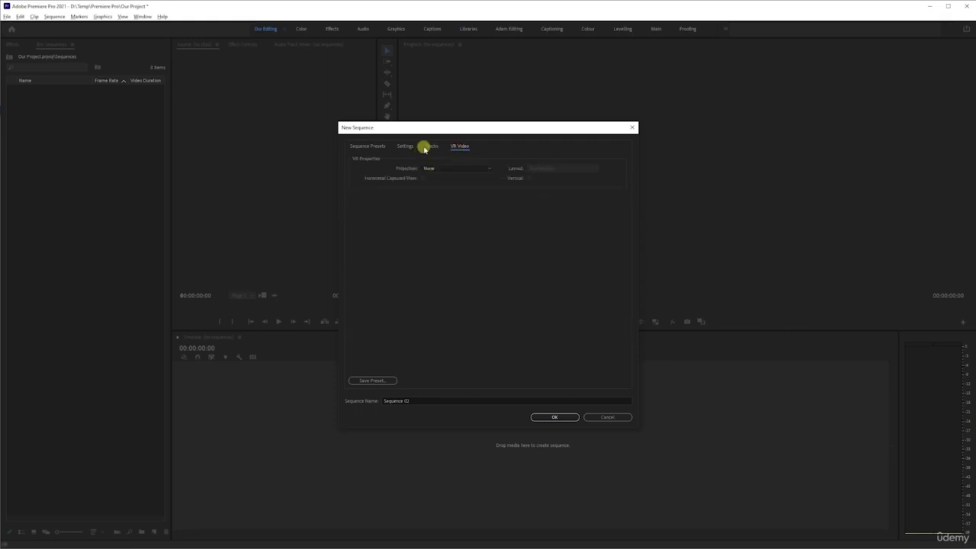
left_click(430, 147)
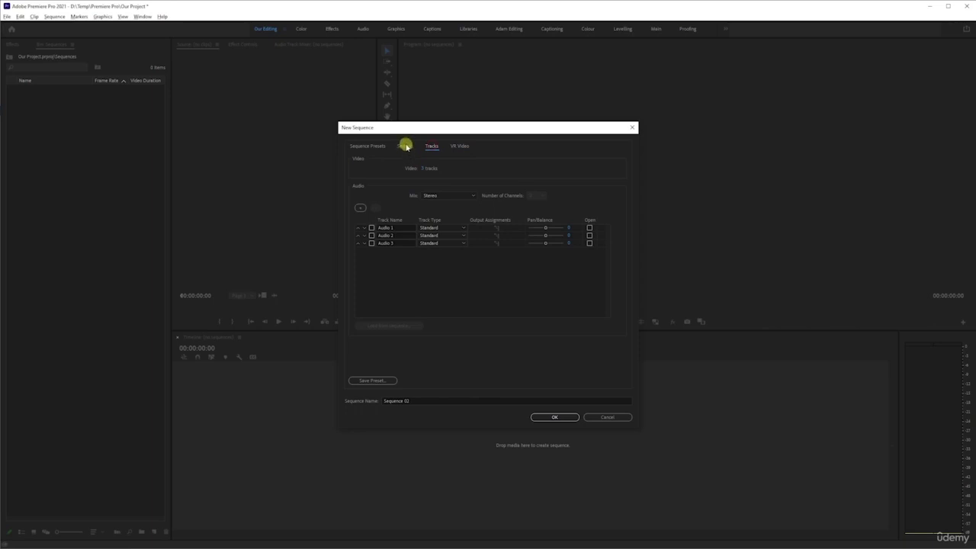
left_click(405, 147)
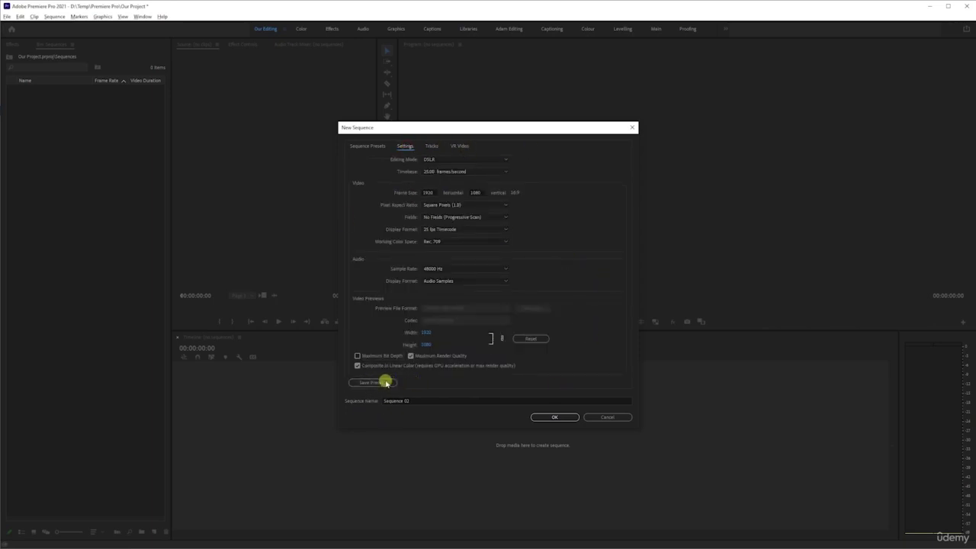
Cancel saving the settings as a preset and return to the preset list.
left_click(376, 382)
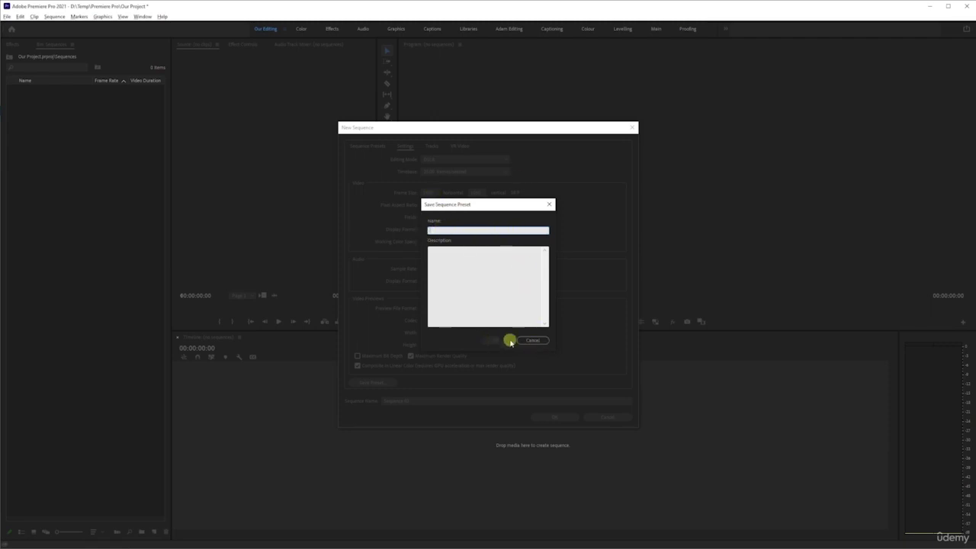
left_click(533, 340)
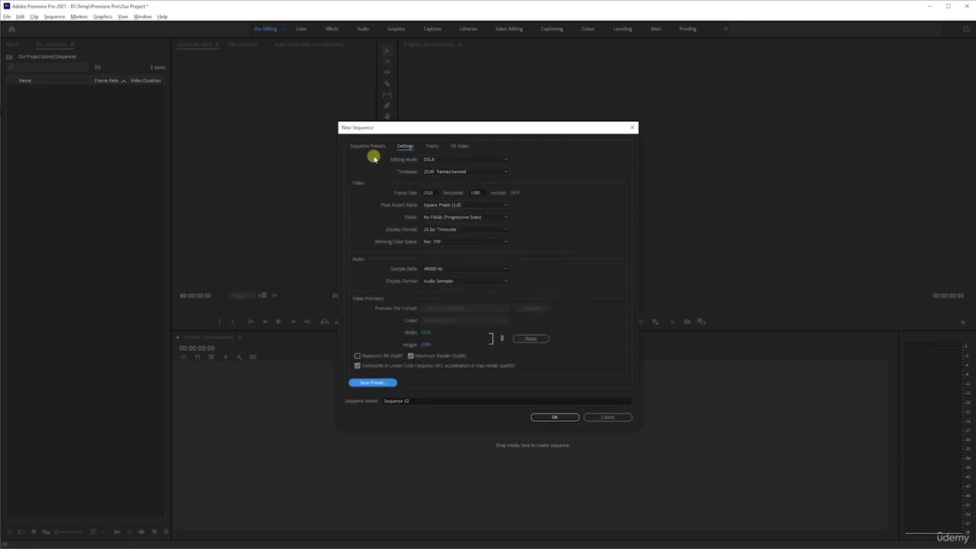
left_click(373, 146)
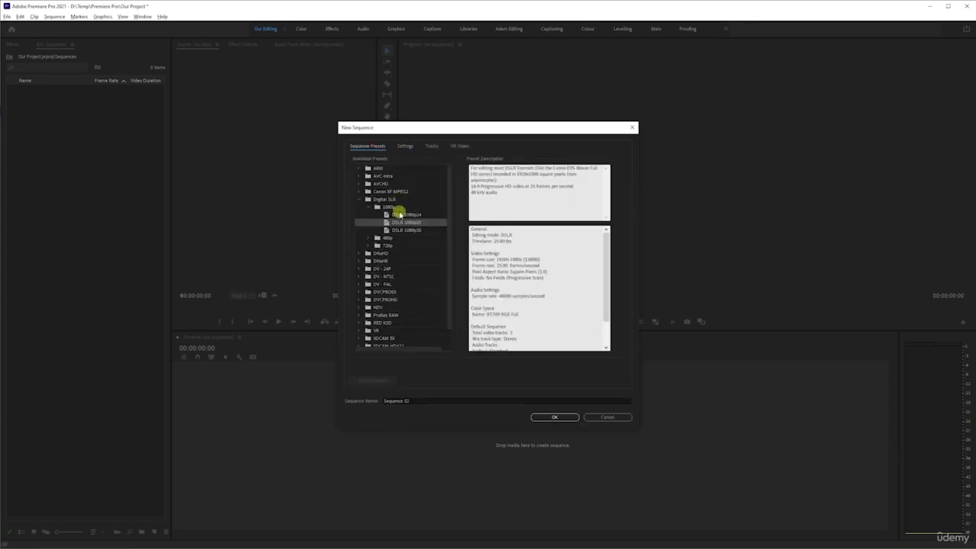
Pick the Custom 1080 25fps preset (1920×1080, 25 fps) and select the Sequence 02 name.
left_click(360, 199)
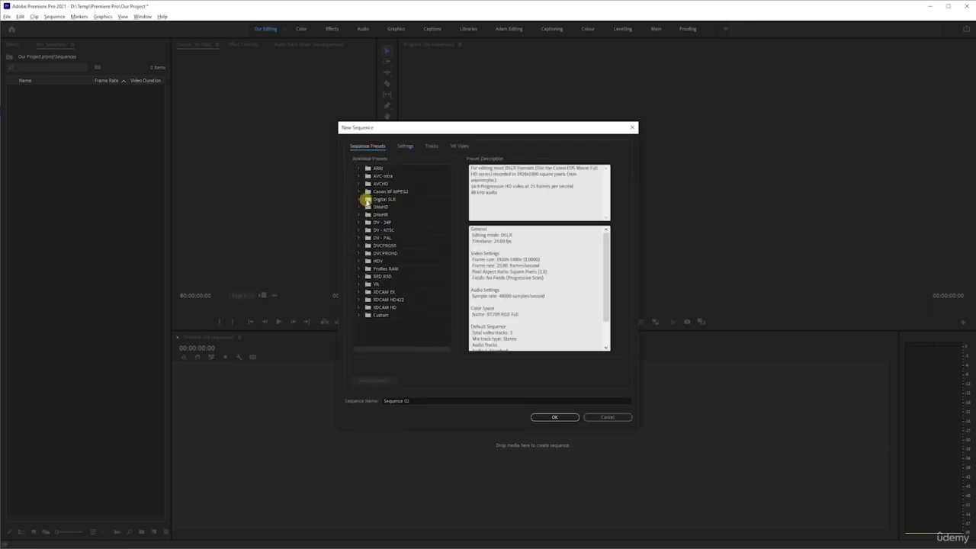
left_click(359, 315)
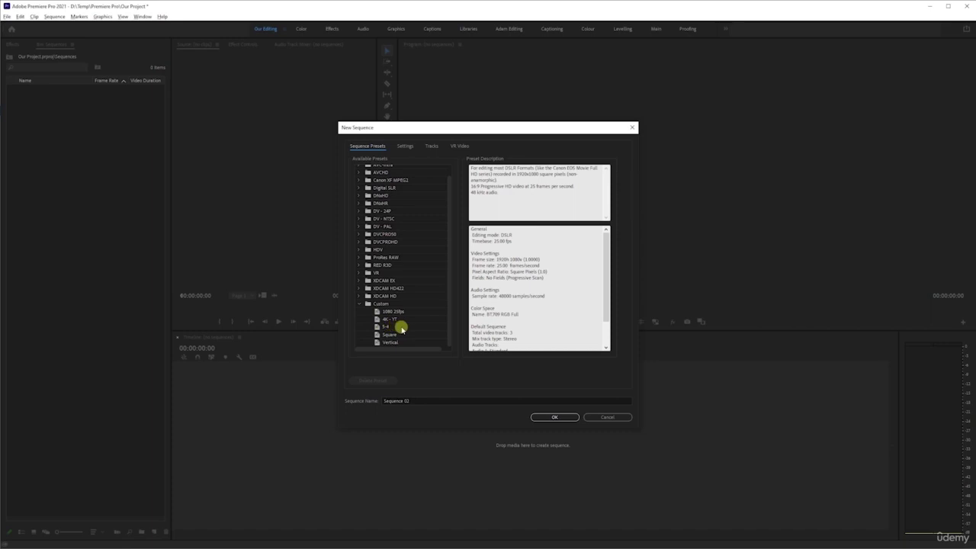
left_click(393, 311)
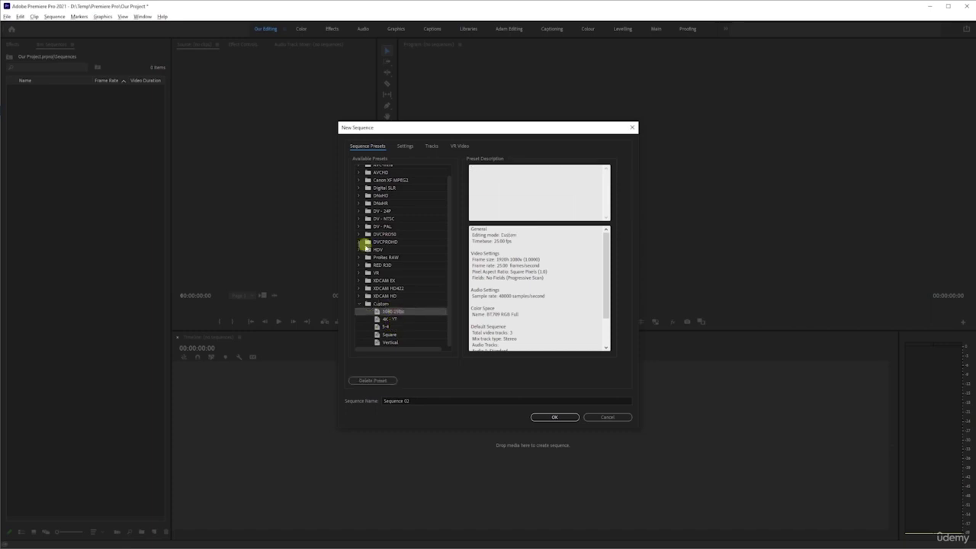
left_click(407, 335)
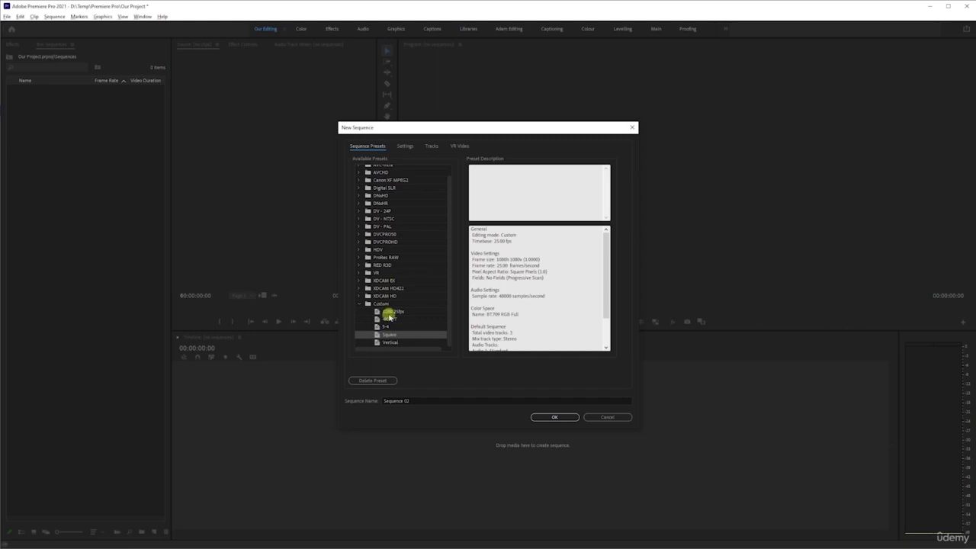
left_click(389, 311)
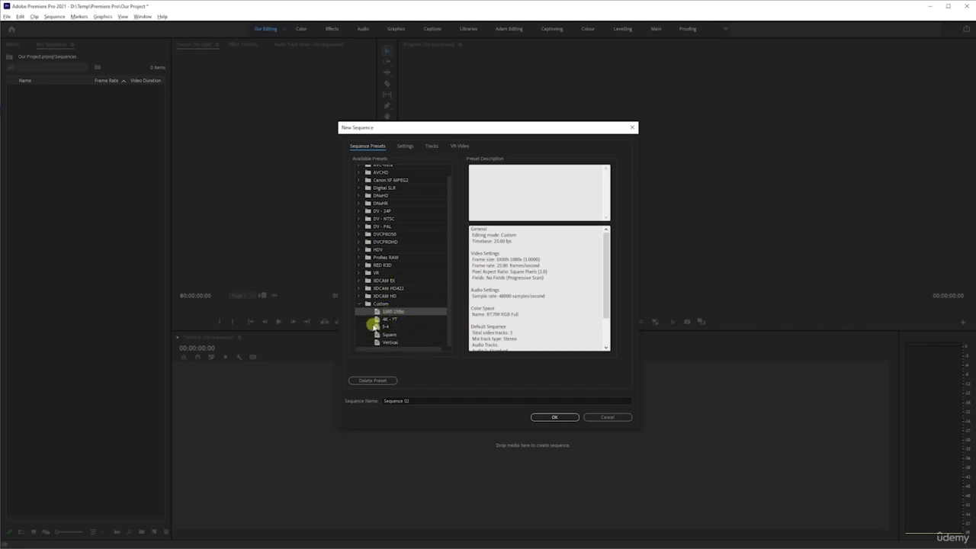
left_click(430, 399)
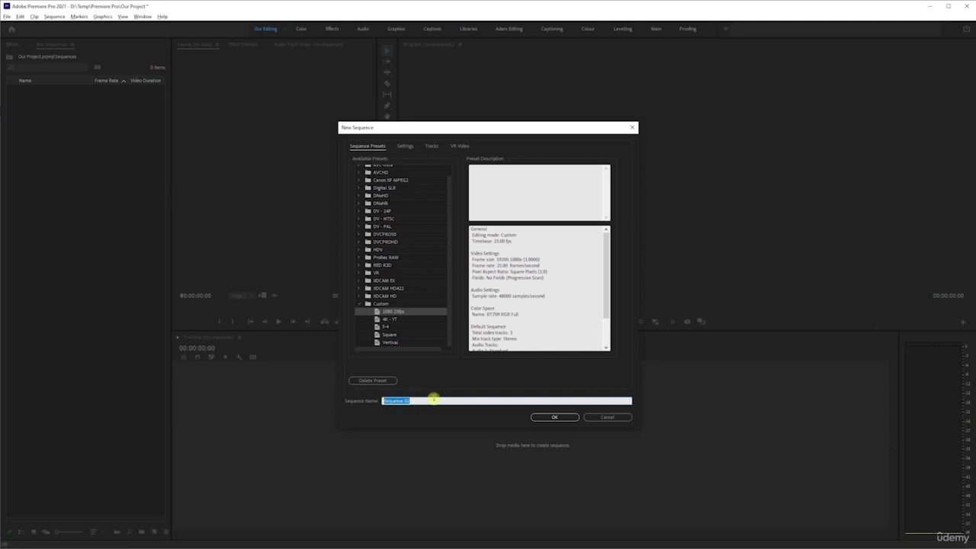
Replace the old sequence name with 'Pizza Oven Sequence 1080'.
left_click(433, 399)
key("ctrl+a")
key("BackSpace")
left_click(434, 401)
Create the 25 fps sequence in the Sequences bin and widen the Name column.
left_click(555, 417)
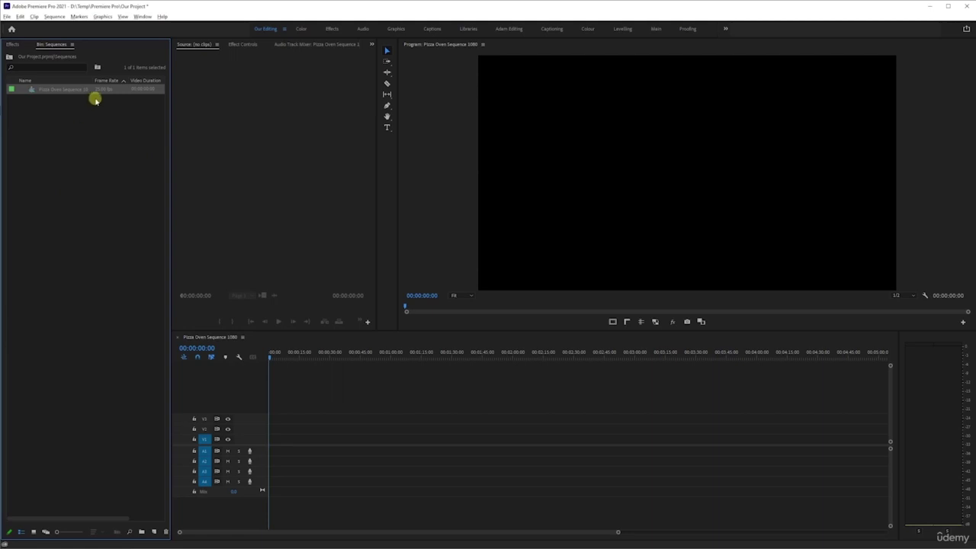
left_click_drag(90, 80, 102, 82)
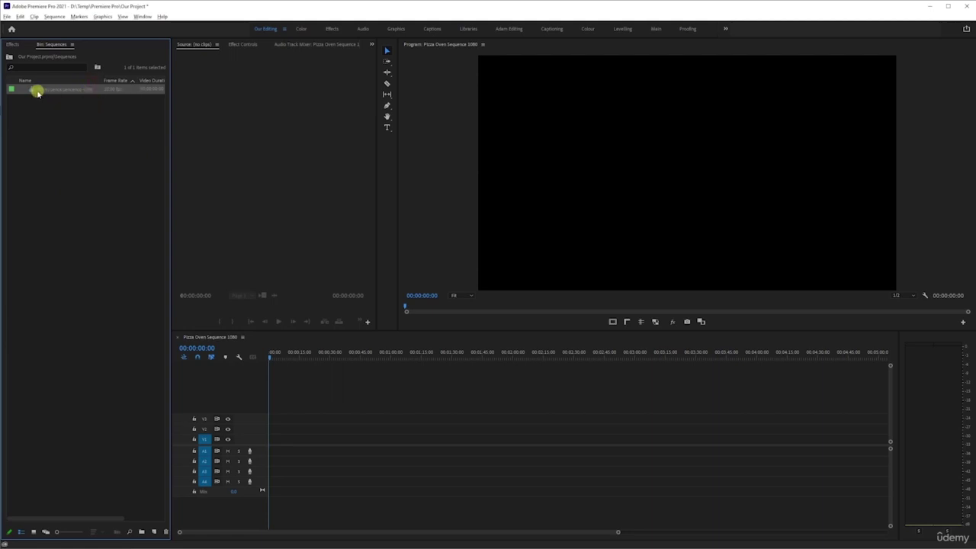